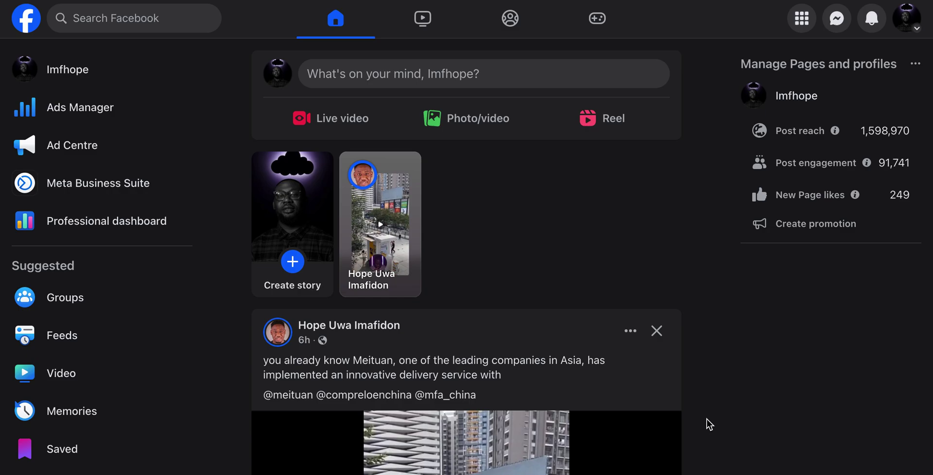
# Switch to the Imfhope Page from the account menu and look over its Featured recent videos.
pyautogui.click(904, 20)
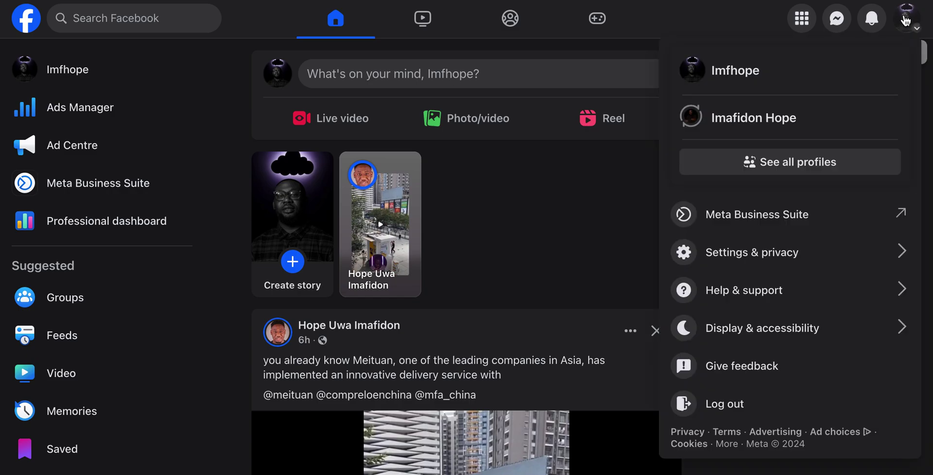
pyautogui.click(771, 84)
pyautogui.click(771, 90)
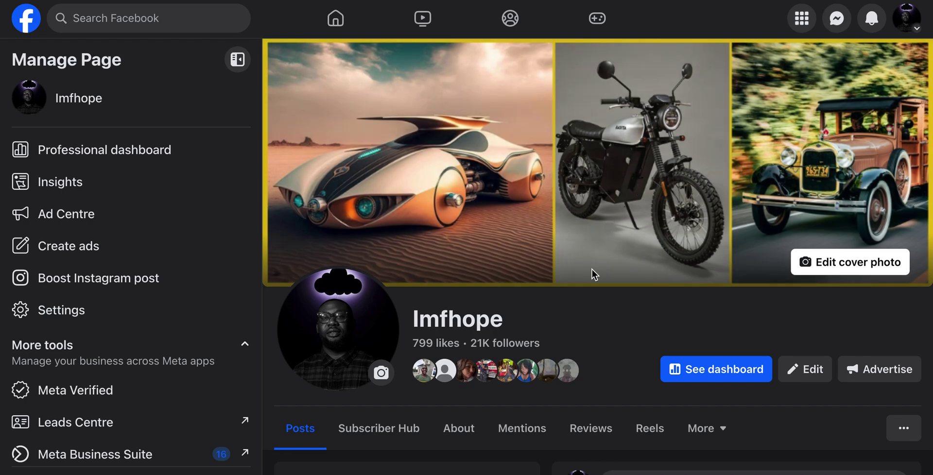
pyautogui.scroll(-9, 592, 269)
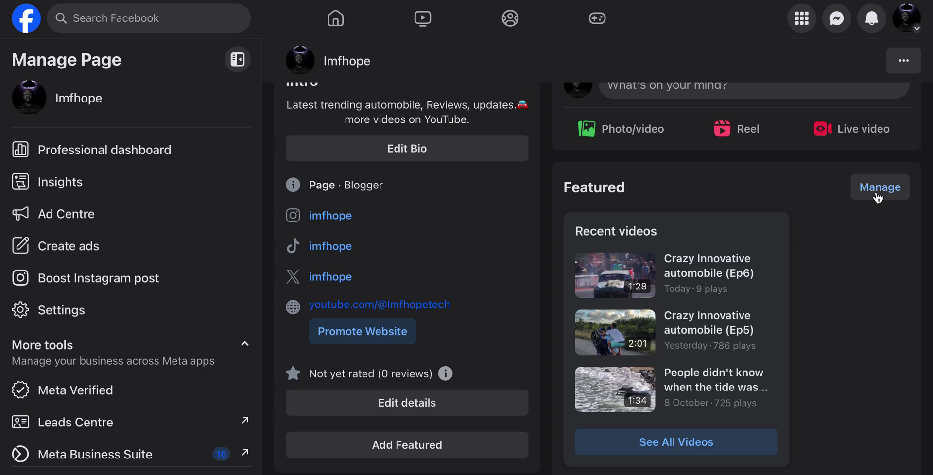
pyautogui.scroll(-4, 789, 329)
pyautogui.scroll(3, 789, 329)
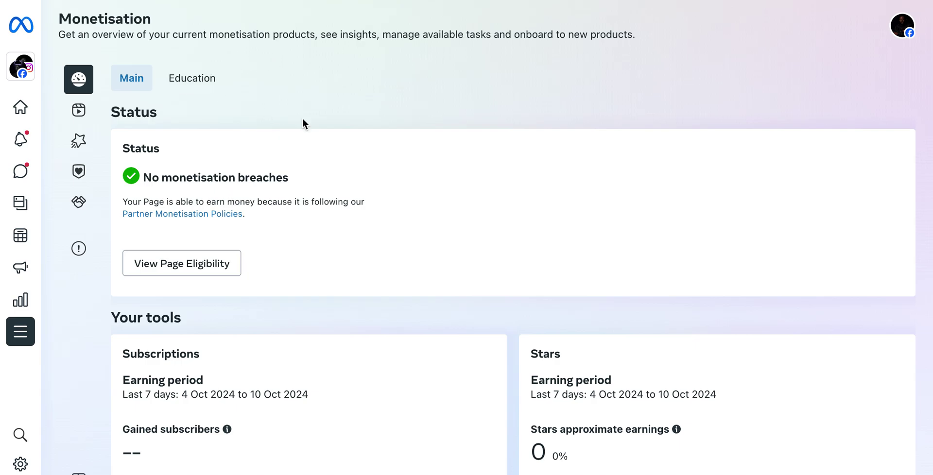
# Open the Playlists page under Content and show the reel or video playlist choices.
pyautogui.moveTo(13, 118)
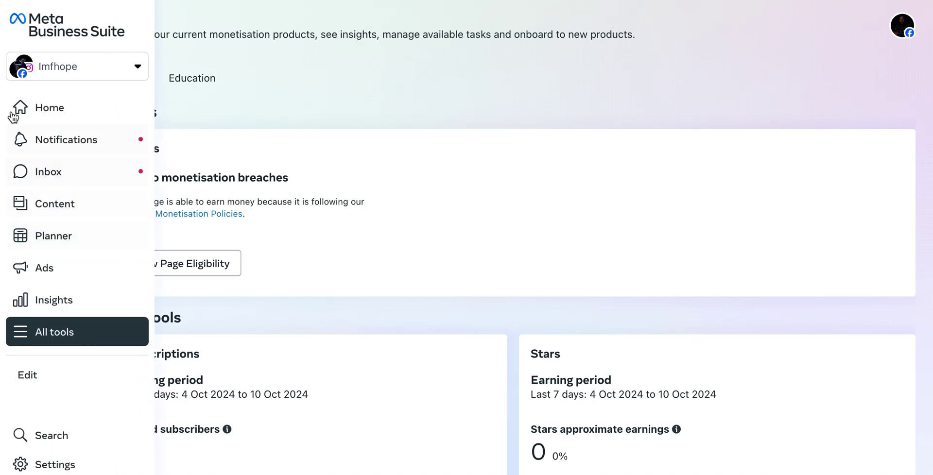
pyautogui.click(87, 205)
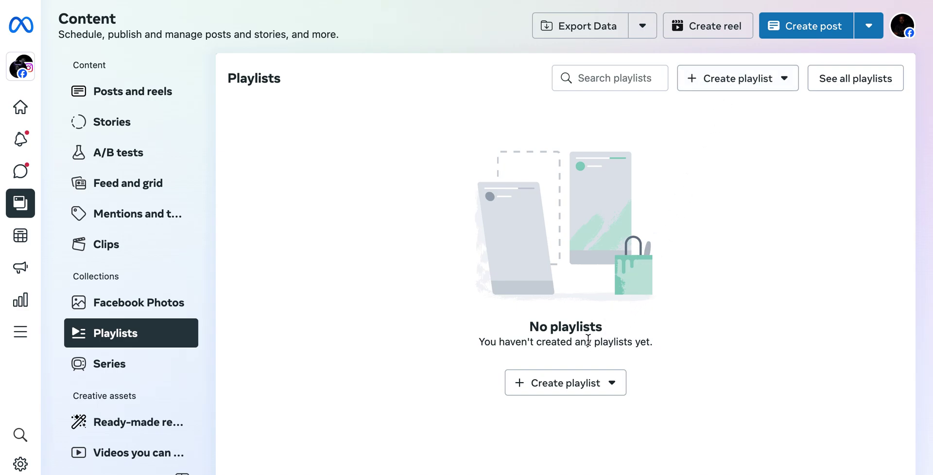
pyautogui.click(558, 385)
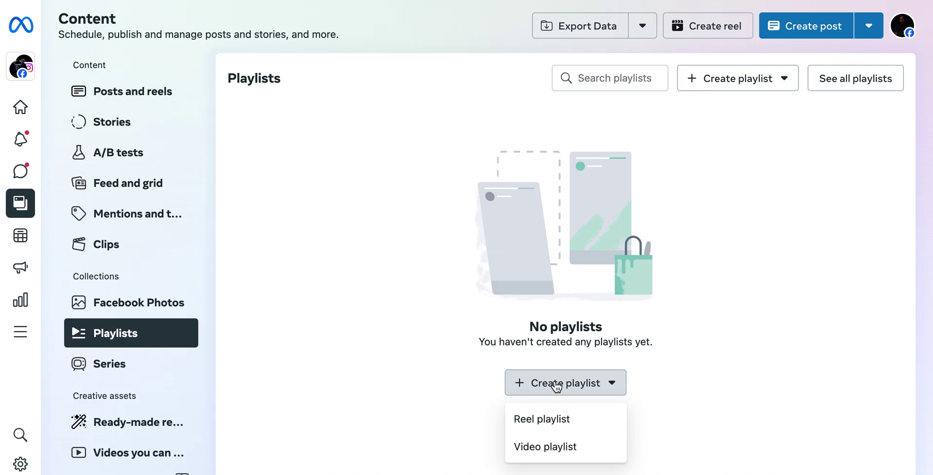
# Start a video playlist titled 'Weird Cars', correcting the misspelled 'Wierd' via spell-check.
pyautogui.click(549, 449)
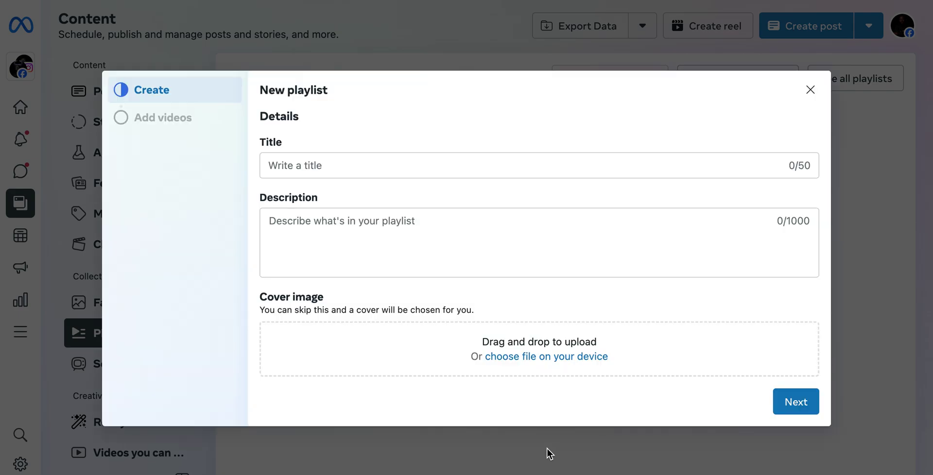
pyautogui.click(339, 168)
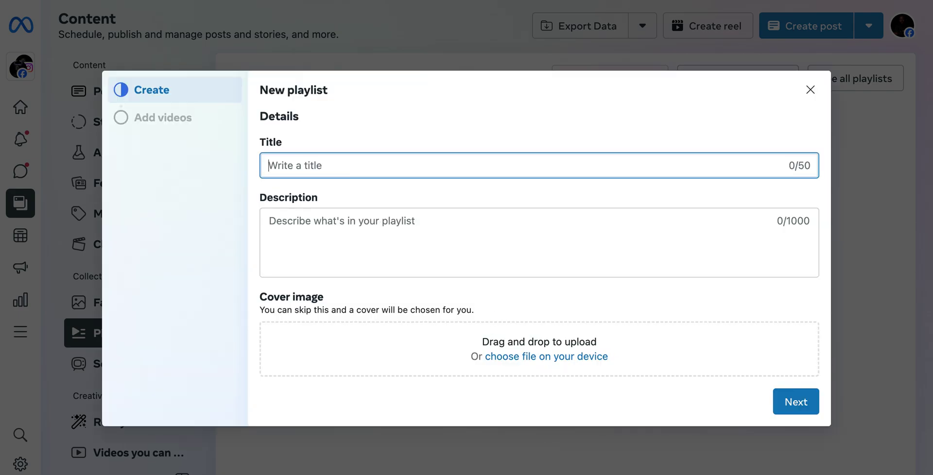
pyautogui.write('Wierd Cars')
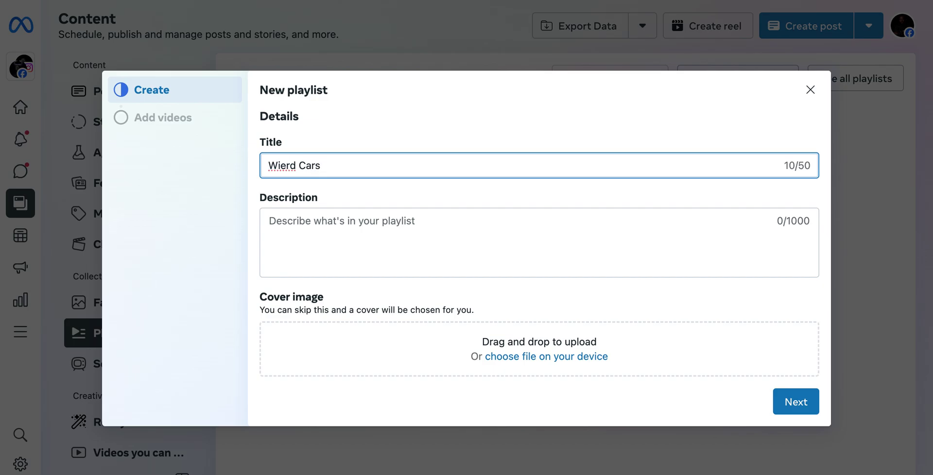
pyautogui.rightClick(284, 168)
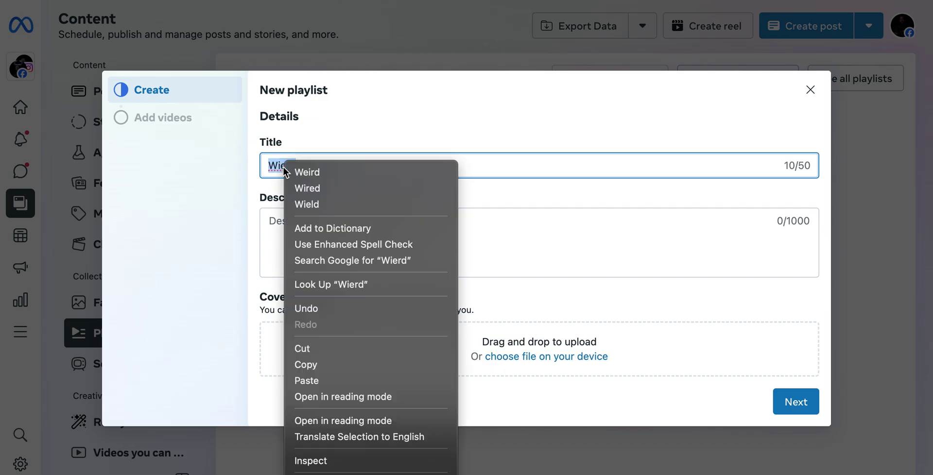
pyautogui.click(311, 174)
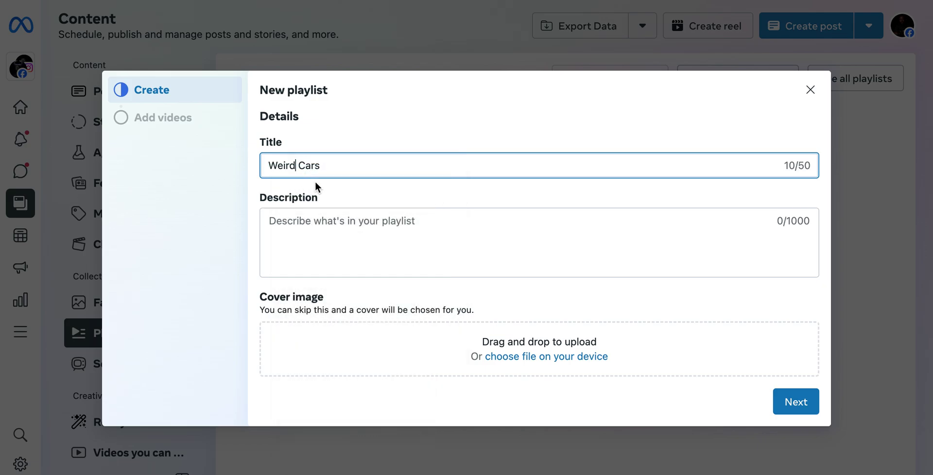
# Add the description '...Crazy, weird, funny cars, bikes, etc.' and change 'Cars' in the title to 'Automobiles'.
pyautogui.click(310, 245)
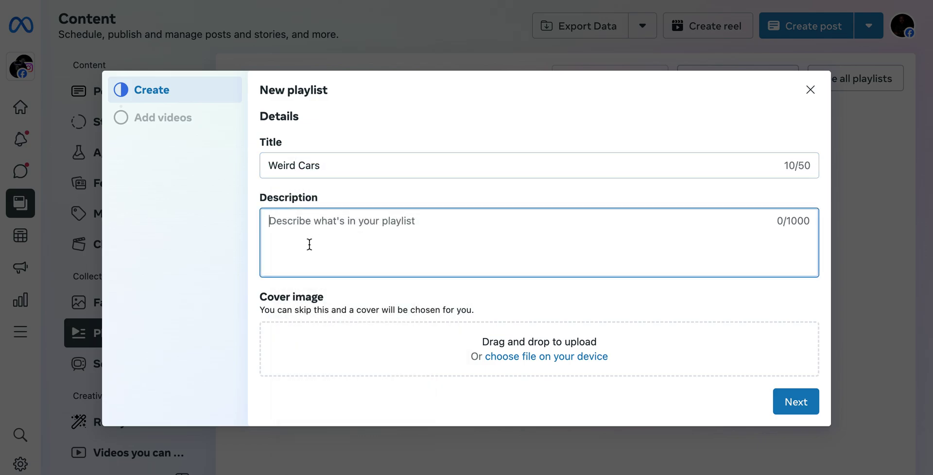
pyautogui.write('...')
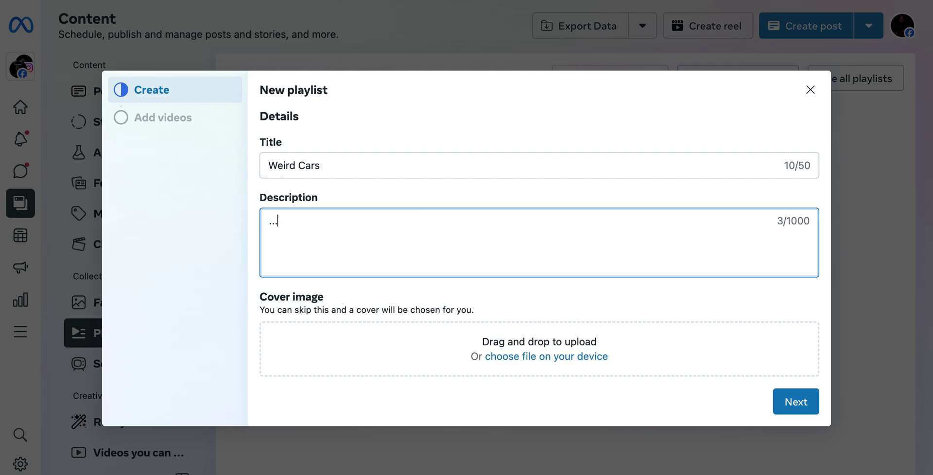
pyautogui.write('Crazy, weird, funny ')
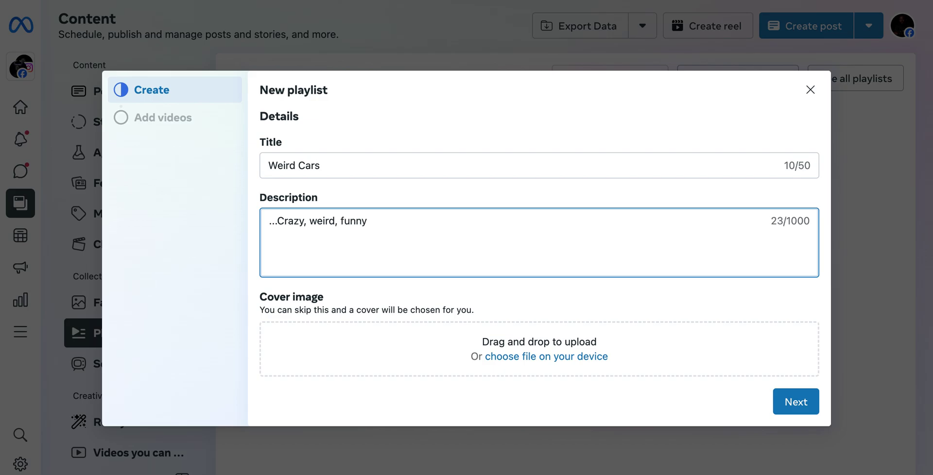
pyautogui.write('cars, bikes, etc.')
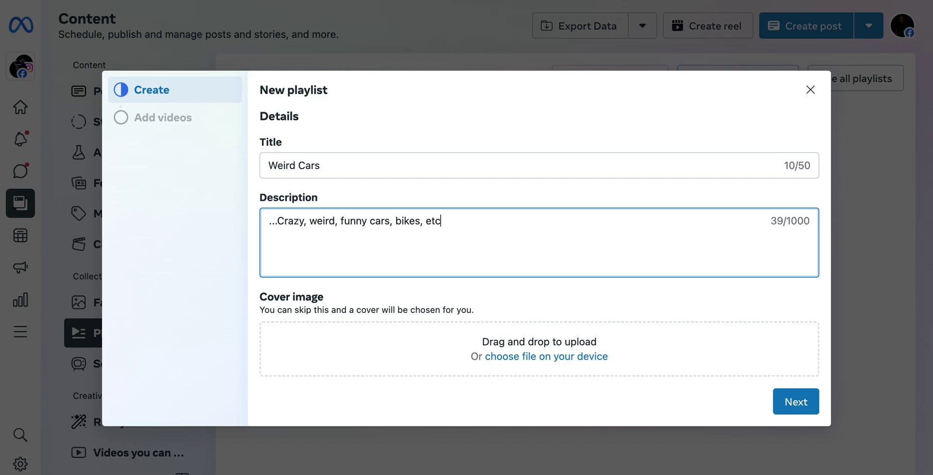
pyautogui.doubleClick(309, 165)
pyautogui.write('Au')
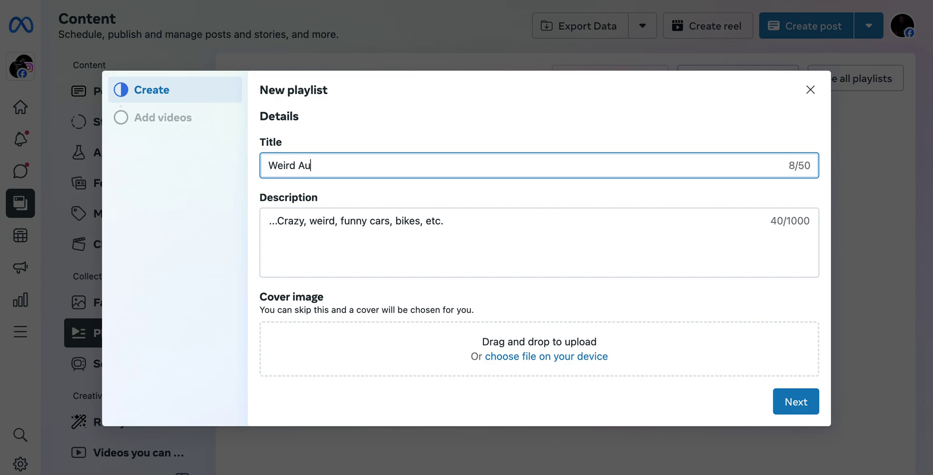
pyautogui.write('tomobiles')
# Set the red-and-white small car image (c793155d…jpg) from the computer as the playlist cover.
pyautogui.click(546, 358)
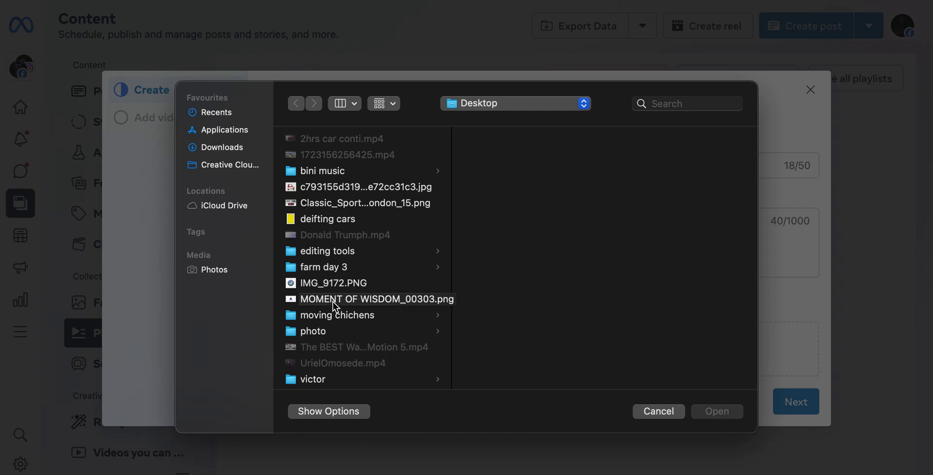
pyautogui.click(337, 187)
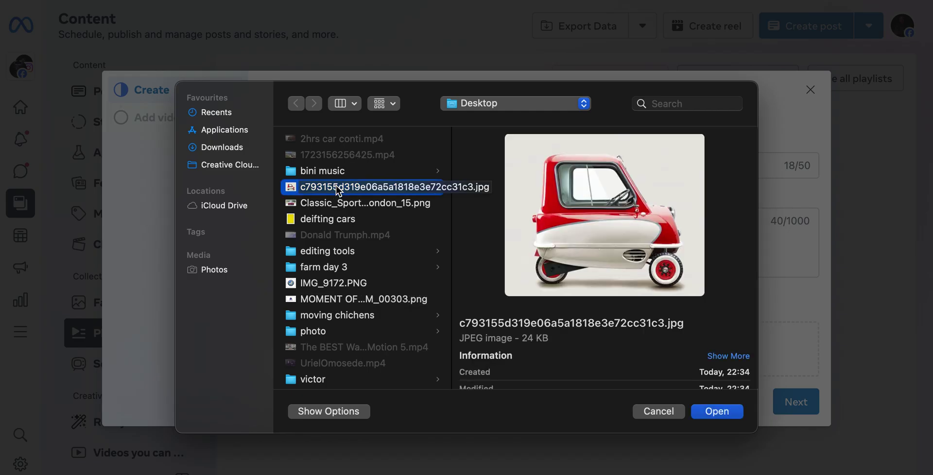
pyautogui.click(336, 204)
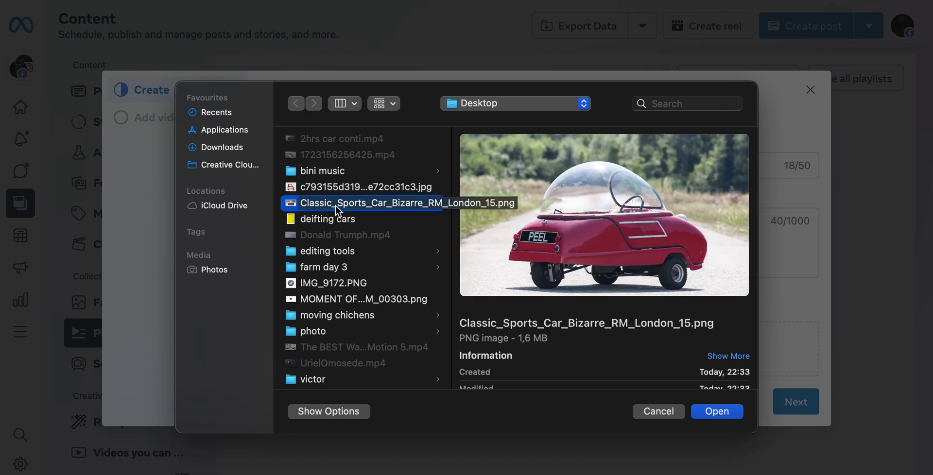
pyautogui.click(336, 189)
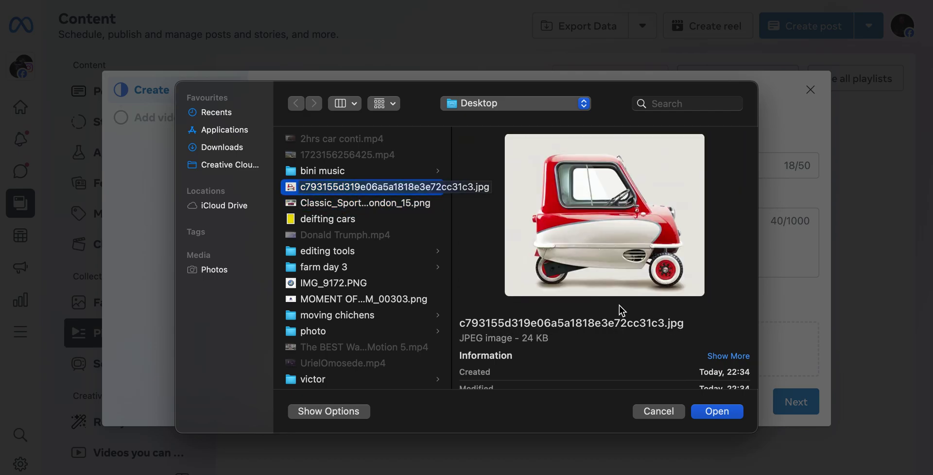
pyautogui.click(713, 413)
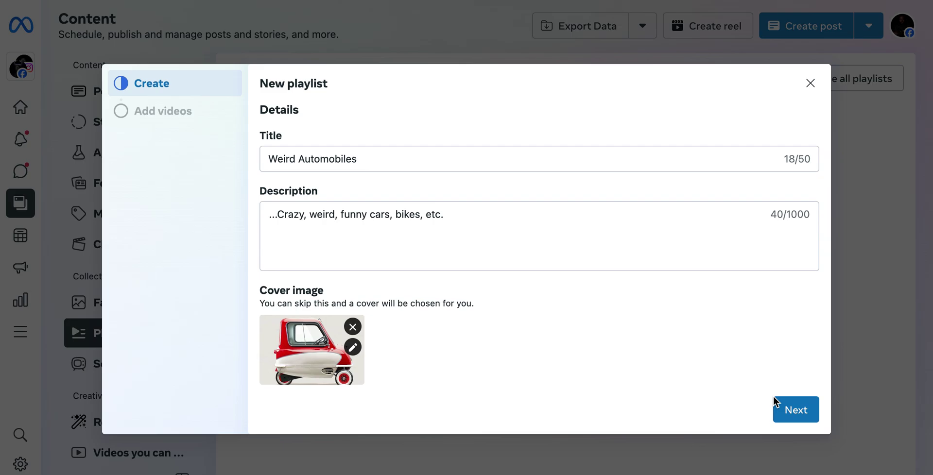
# Add the Crazy Innovative automobile Ep6, Ep5, Ep4 and Ep.3 videos to the playlist.
pyautogui.click(788, 404)
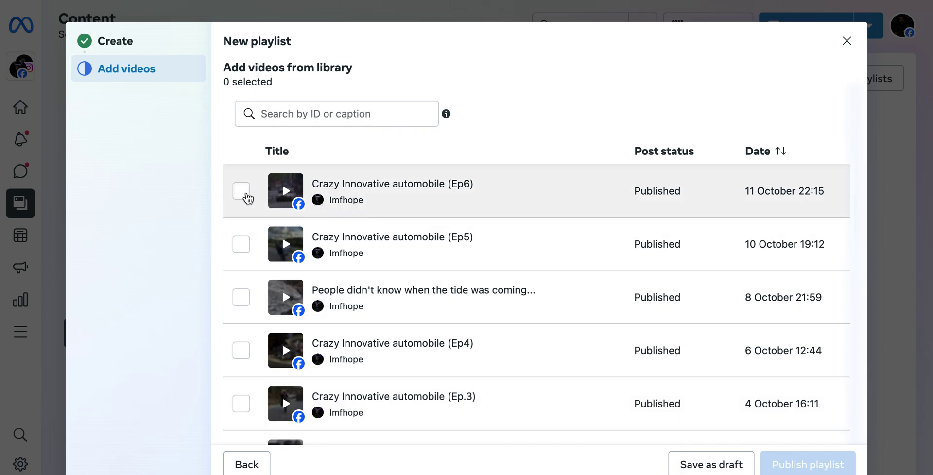
pyautogui.click(243, 193)
pyautogui.click(242, 244)
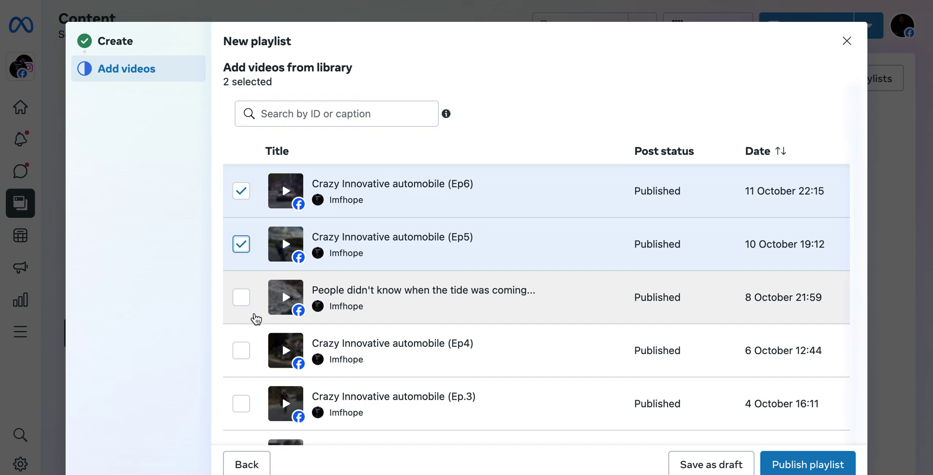
pyautogui.click(242, 356)
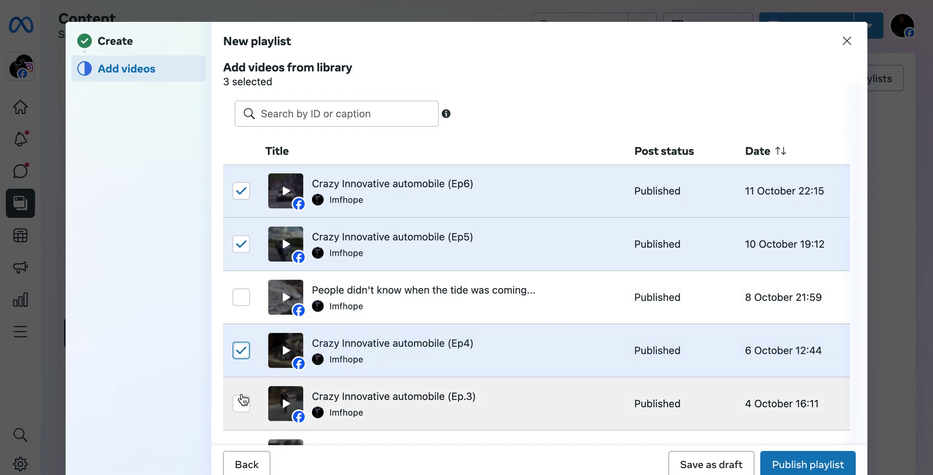
pyautogui.click(242, 405)
# Scroll through the video library, then publish the four-video Weird Automobiles playlist.
pyautogui.scroll(-5, 242, 413)
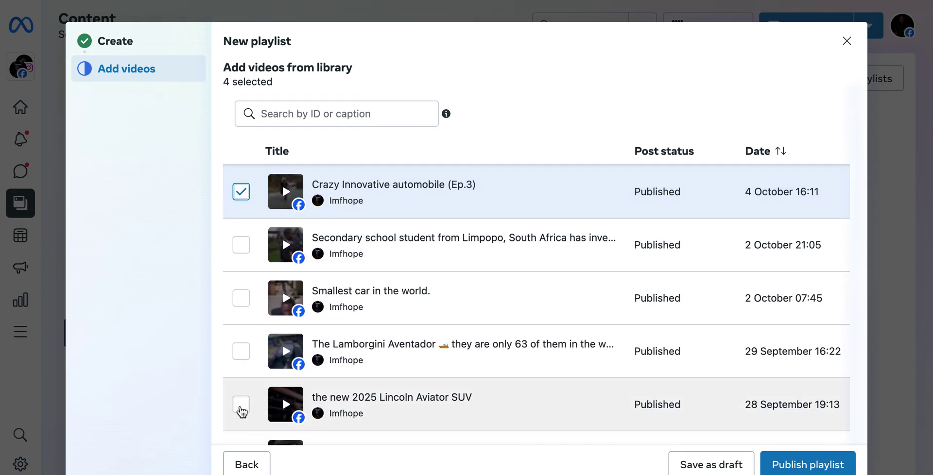
pyautogui.scroll(-3, 242, 412)
pyautogui.scroll(-3, 241, 412)
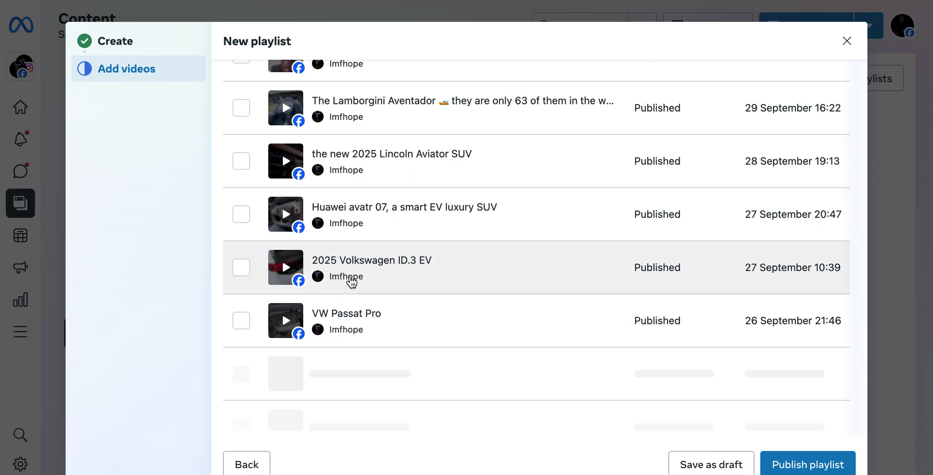
pyautogui.scroll(-2, 417, 252)
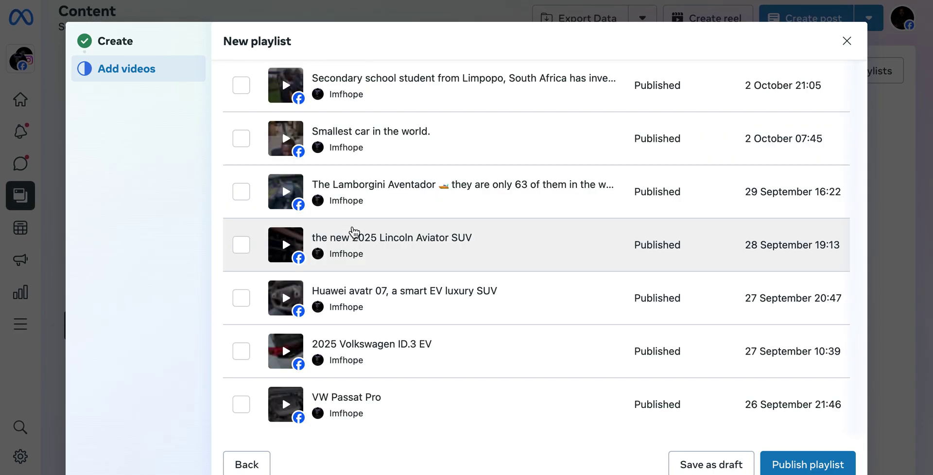
pyautogui.scroll(-3, 355, 233)
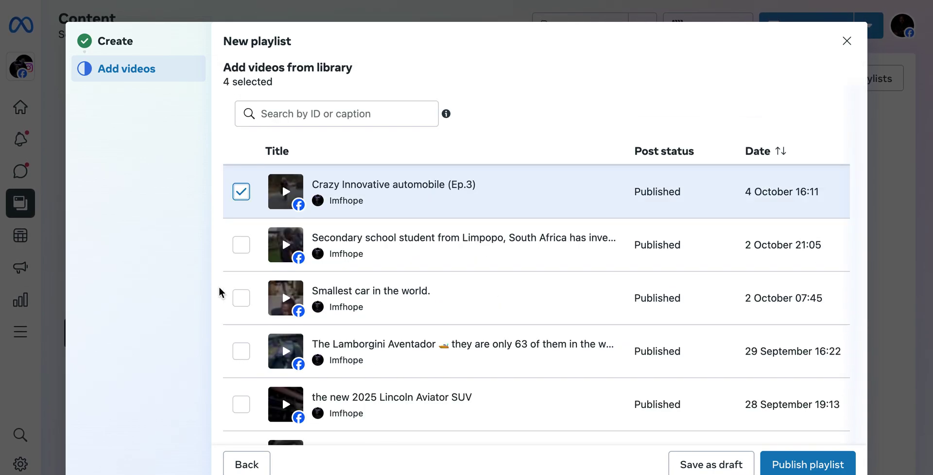
pyautogui.scroll(-3, 349, 297)
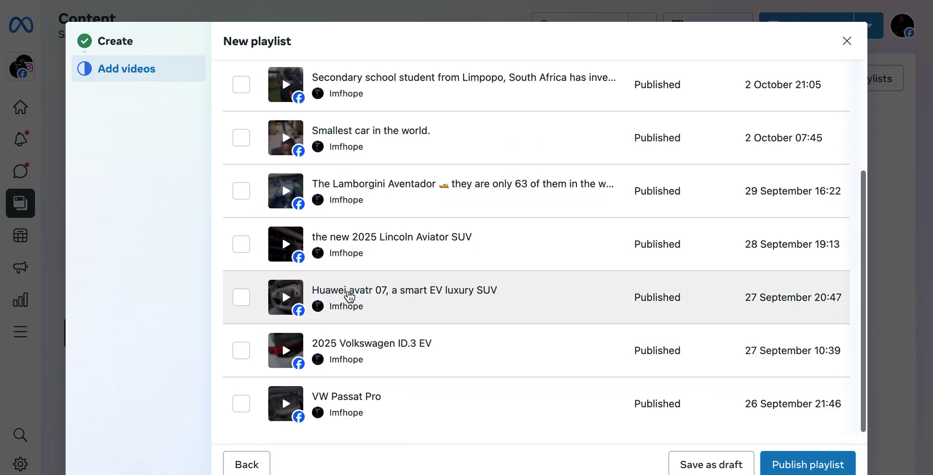
pyautogui.scroll(-5, 349, 296)
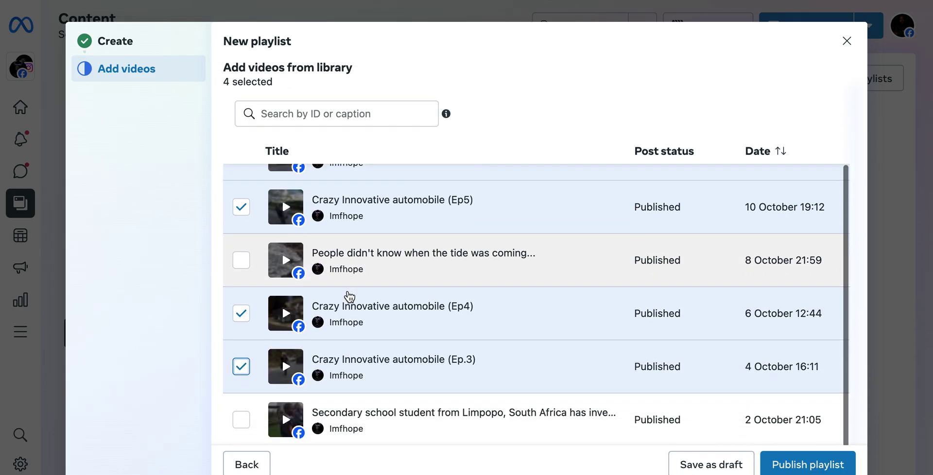
pyautogui.scroll(-5, 349, 297)
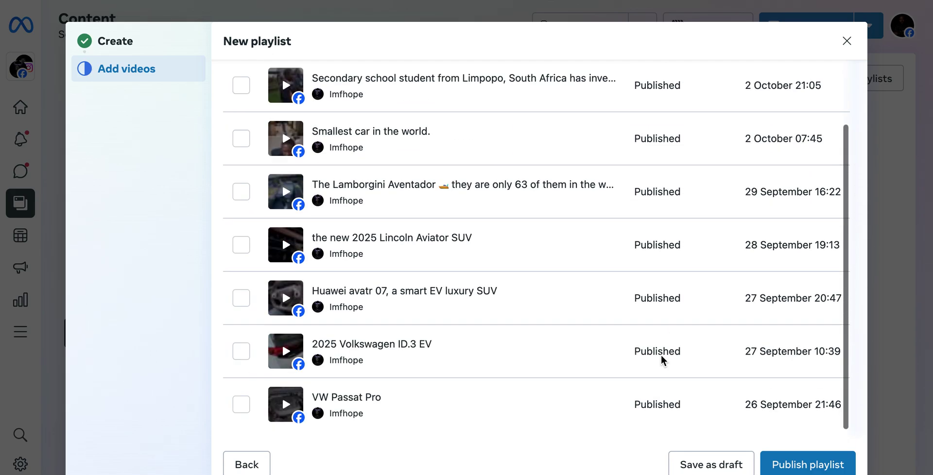
pyautogui.scroll(-3, 663, 361)
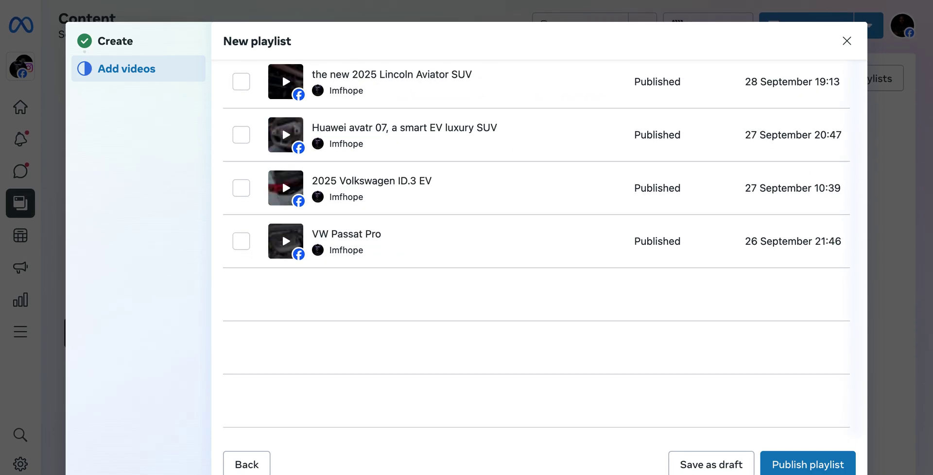
pyautogui.click(807, 465)
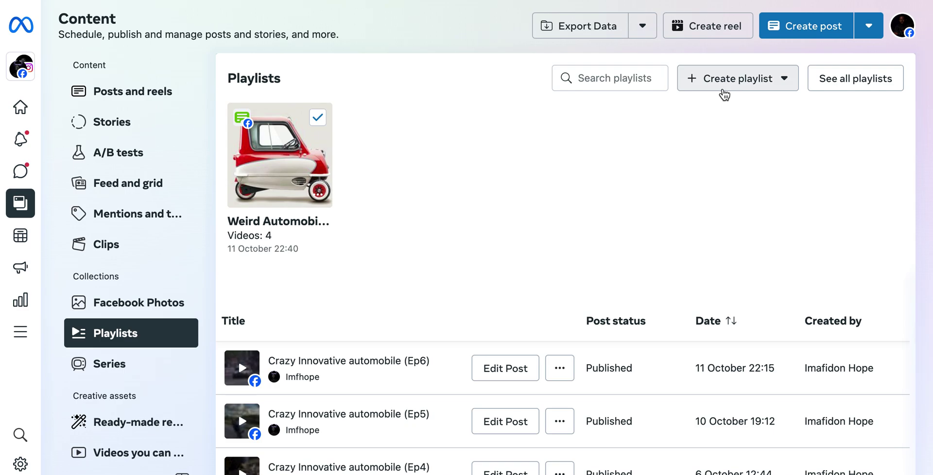
# Check the Create playlist type options on the Playlists page, then dismiss them.
pyautogui.click(727, 88)
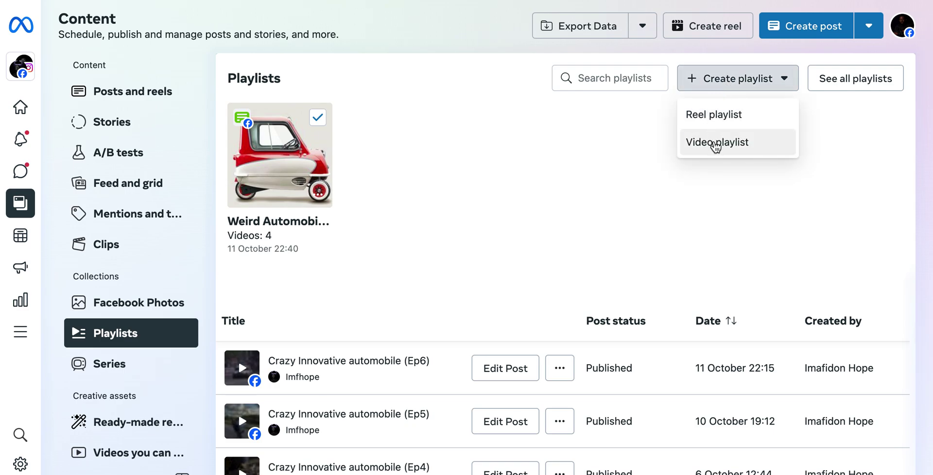
pyautogui.click(497, 188)
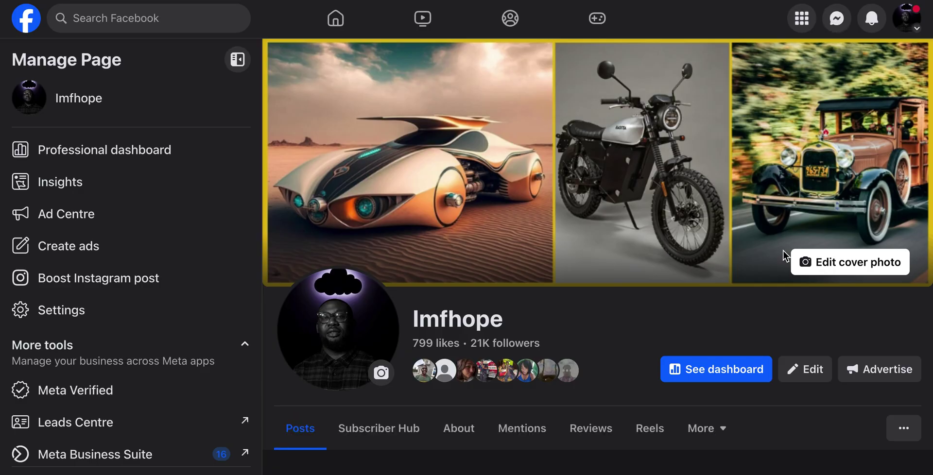
# Scroll to the Featured section and choose Manage to edit its Recent videos card.
pyautogui.scroll(-10, 777, 362)
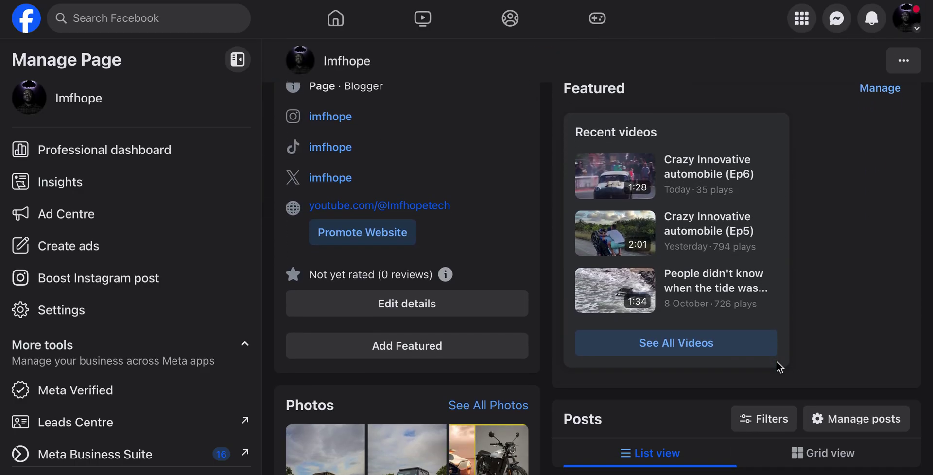
pyautogui.scroll(-3, 819, 354)
pyautogui.scroll(1, 818, 354)
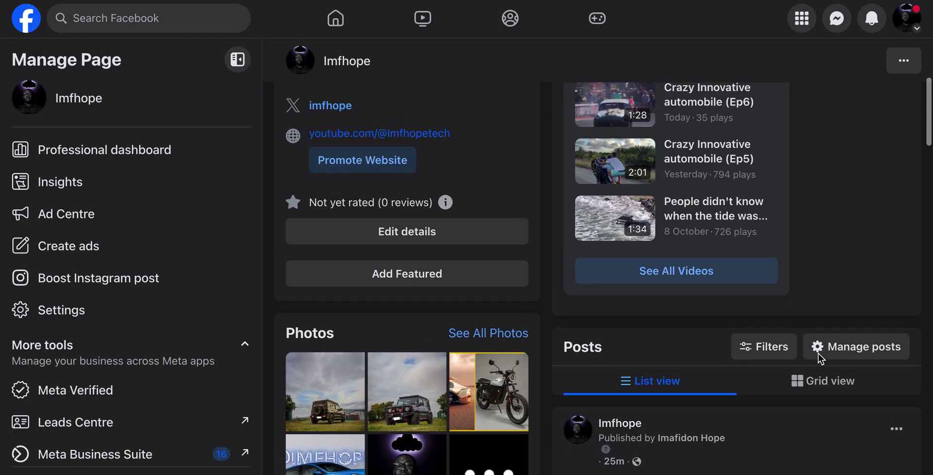
pyautogui.scroll(-3, 819, 354)
pyautogui.scroll(8, 818, 354)
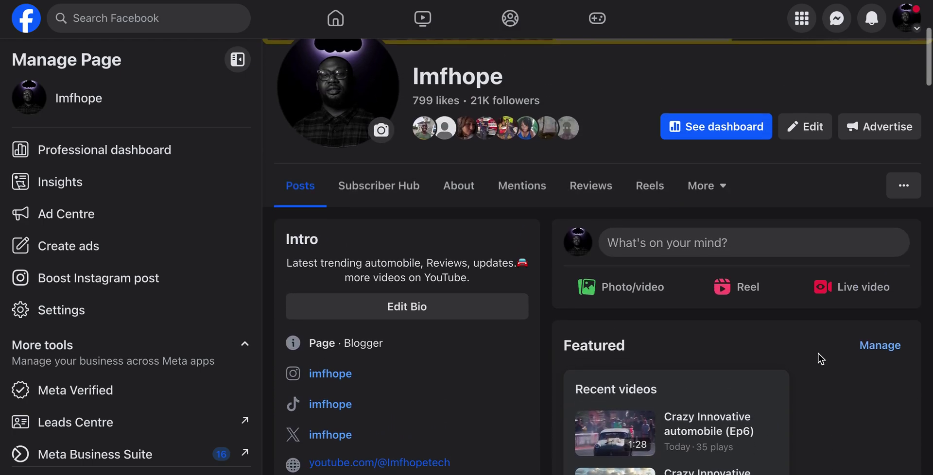
pyautogui.click(870, 347)
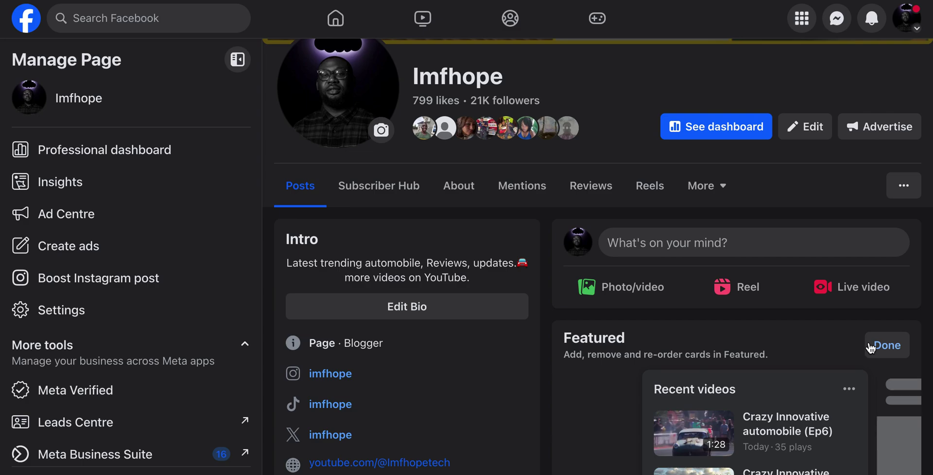
pyautogui.scroll(-4, 717, 378)
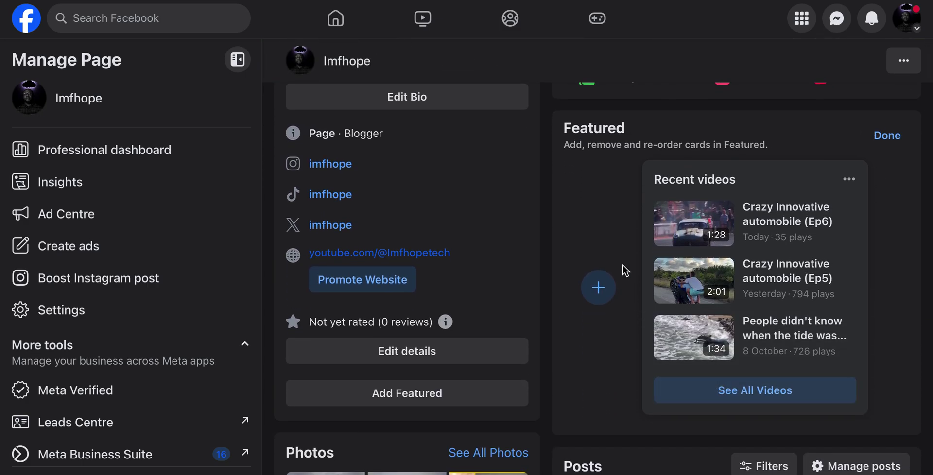
pyautogui.click(598, 289)
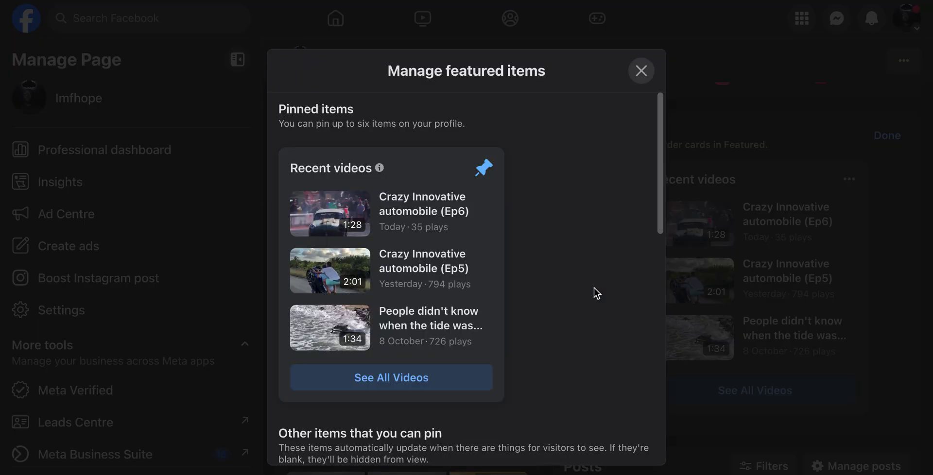
pyautogui.scroll(-7, 525, 281)
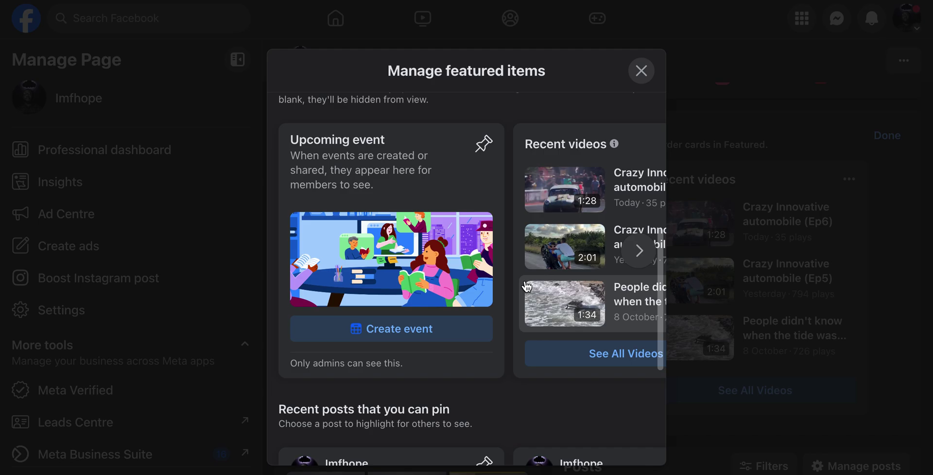
pyautogui.scroll(-5, 526, 287)
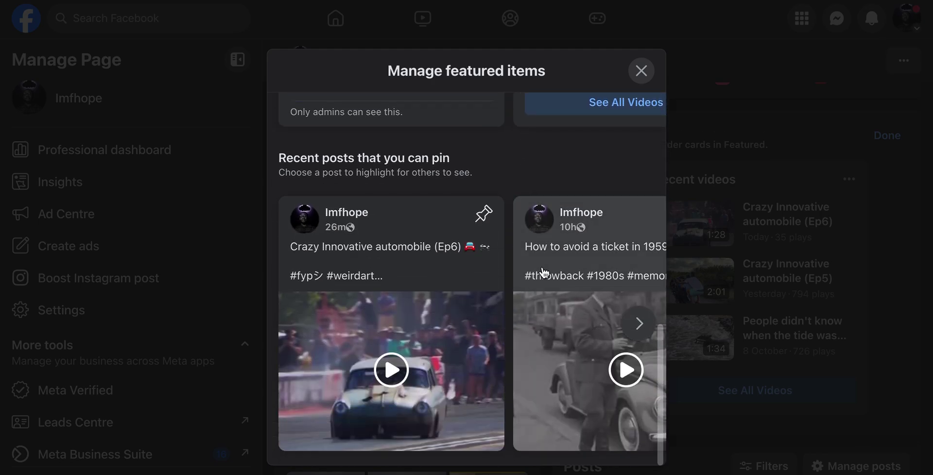
pyautogui.hscroll(10, 550, 273)
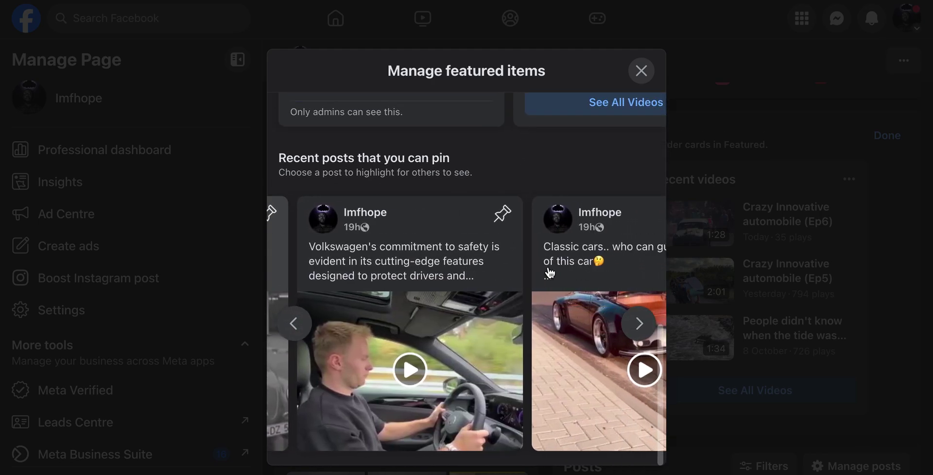
pyautogui.hscroll(4, 550, 273)
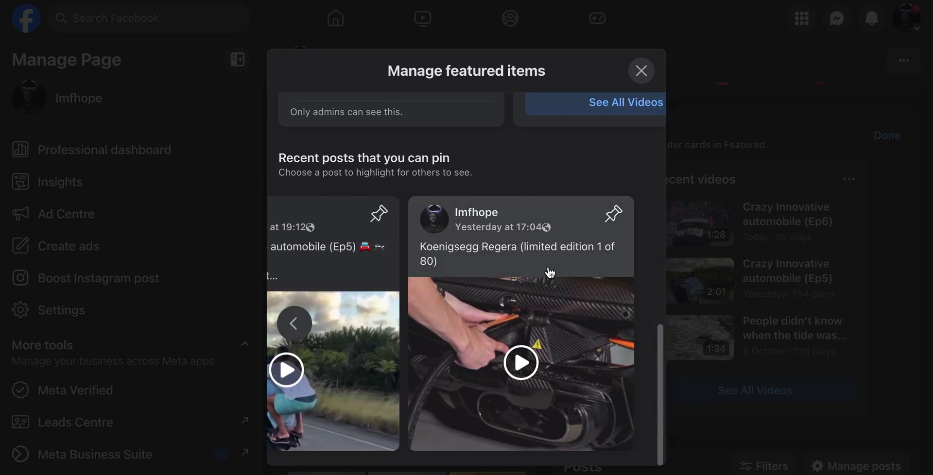
pyautogui.scroll(3, 550, 273)
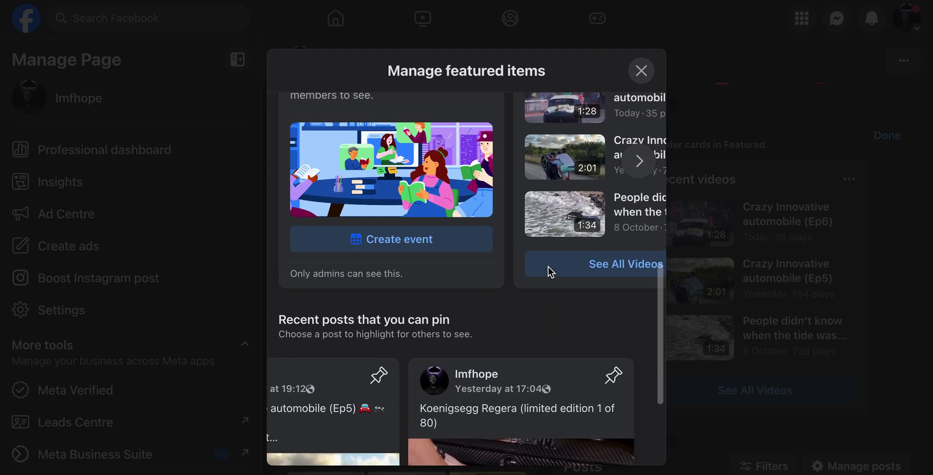
pyautogui.scroll(3, 548, 267)
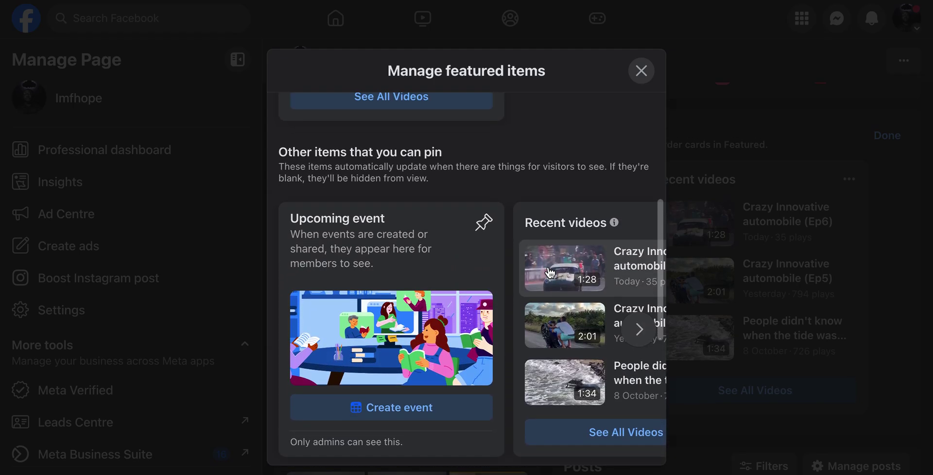
pyautogui.hscroll(5, 585, 277)
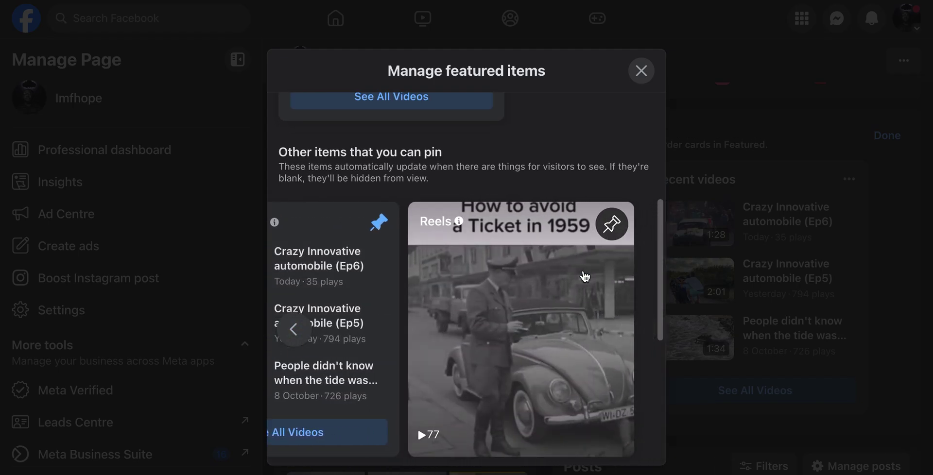
pyautogui.hscroll(-5, 585, 277)
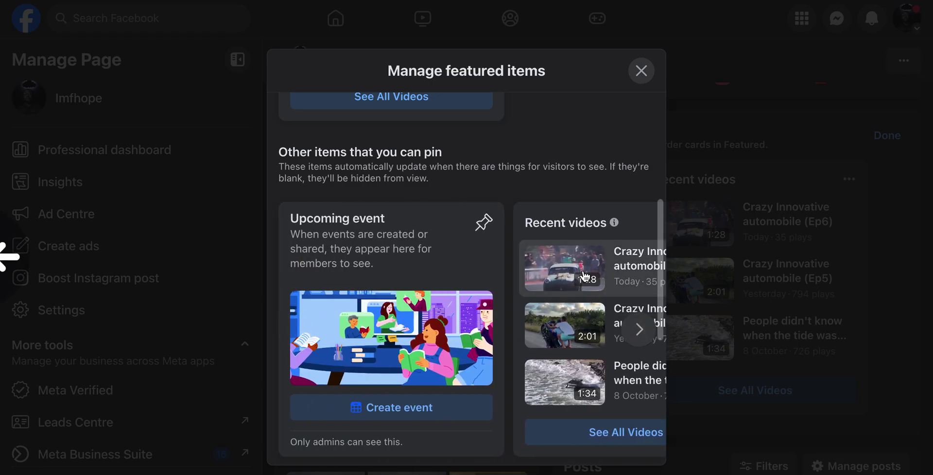
pyautogui.click(585, 277)
pyautogui.scroll(4, 583, 270)
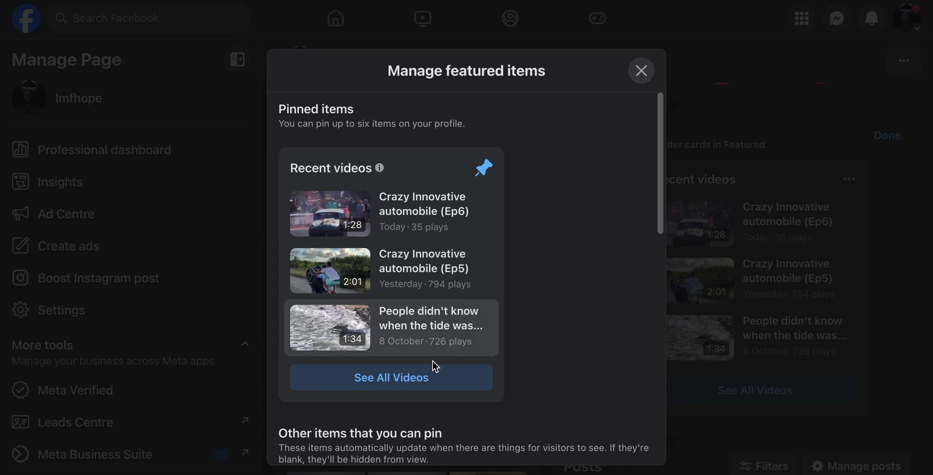
pyautogui.click(641, 71)
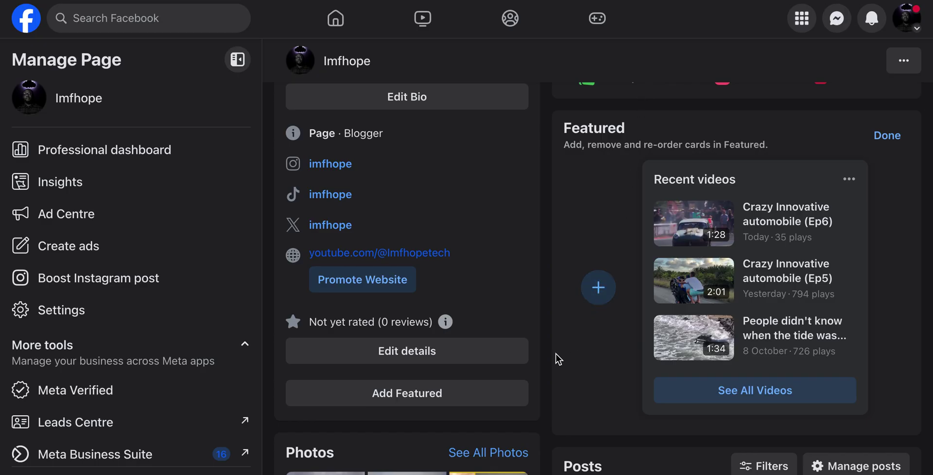
pyautogui.click(435, 394)
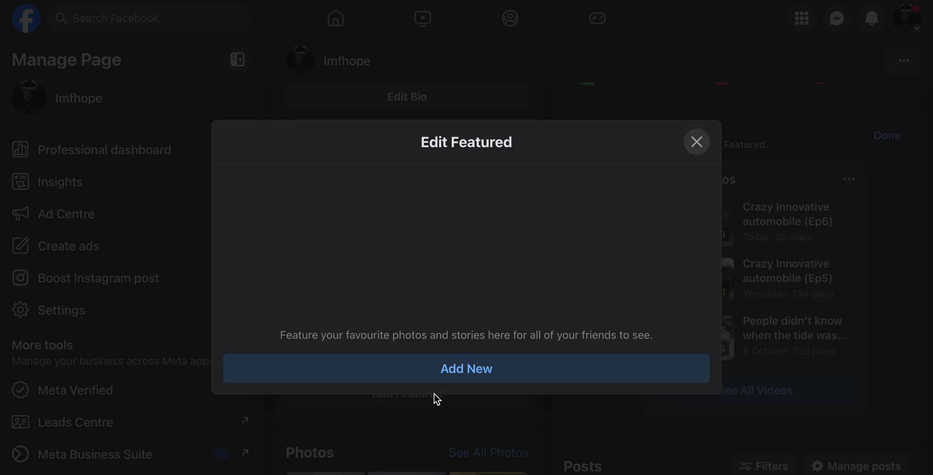
pyautogui.click(470, 370)
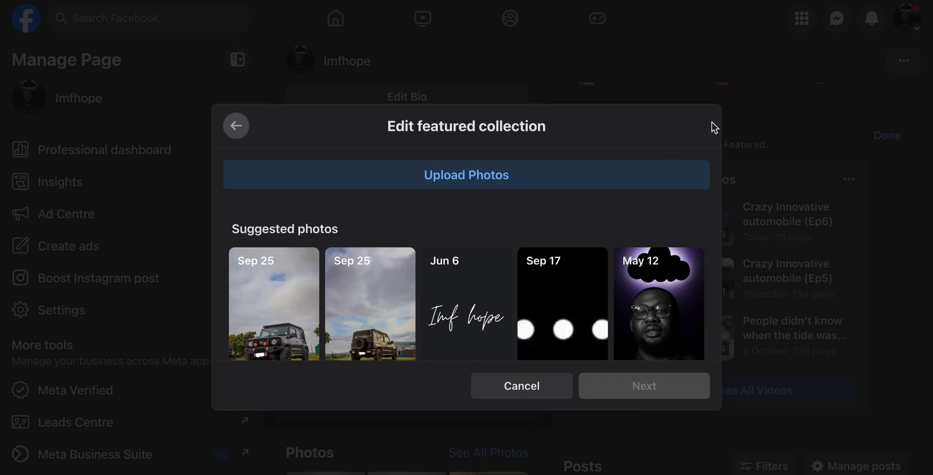
pyautogui.click(535, 388)
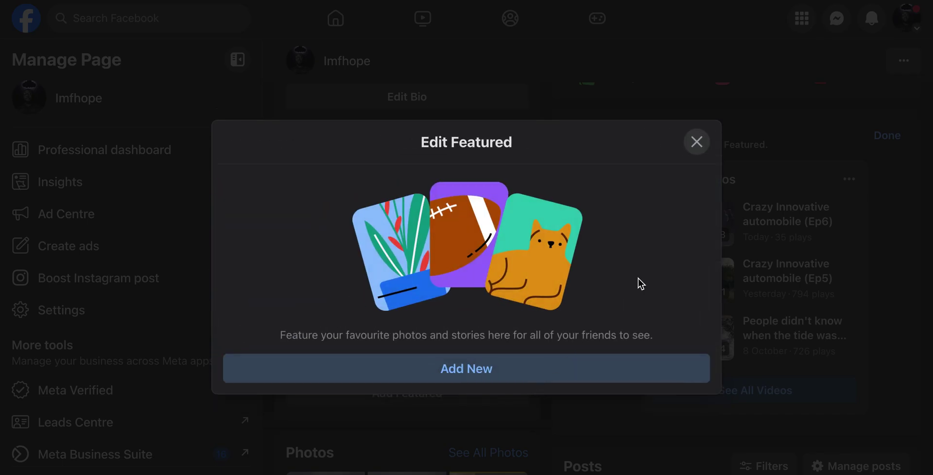
pyautogui.click(695, 142)
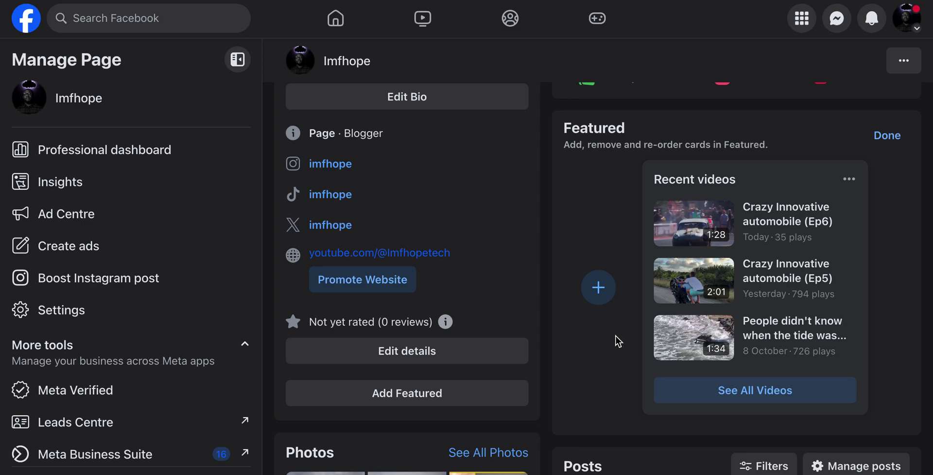
# Expand the list of the page's other sections, then close it again.
pyautogui.scroll(5, 616, 337)
pyautogui.scroll(-1, 616, 336)
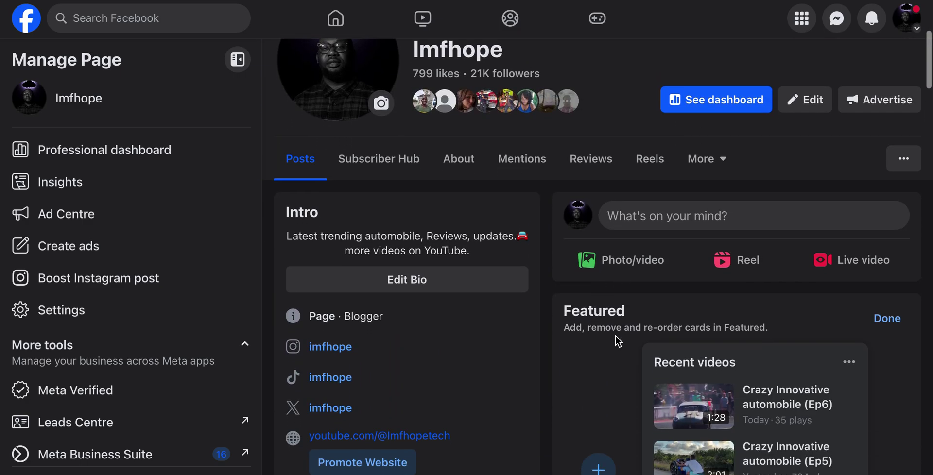
pyautogui.click(715, 162)
pyautogui.scroll(-2, 766, 336)
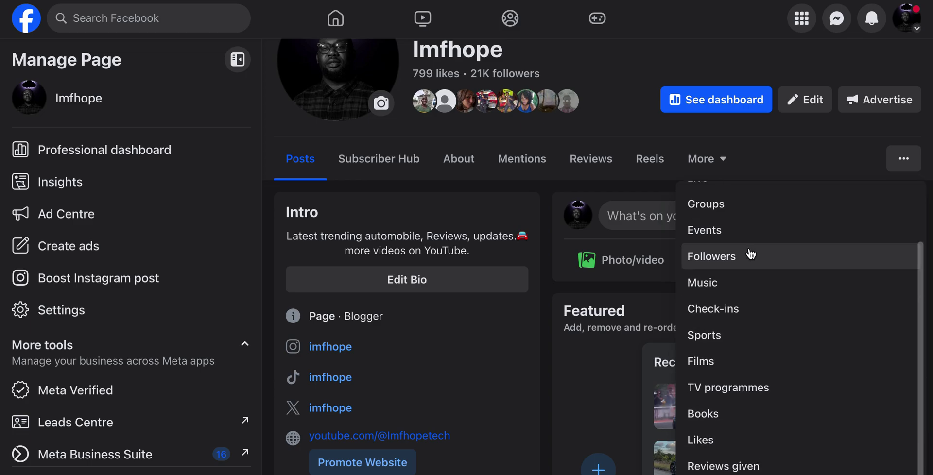
pyautogui.scroll(2, 751, 254)
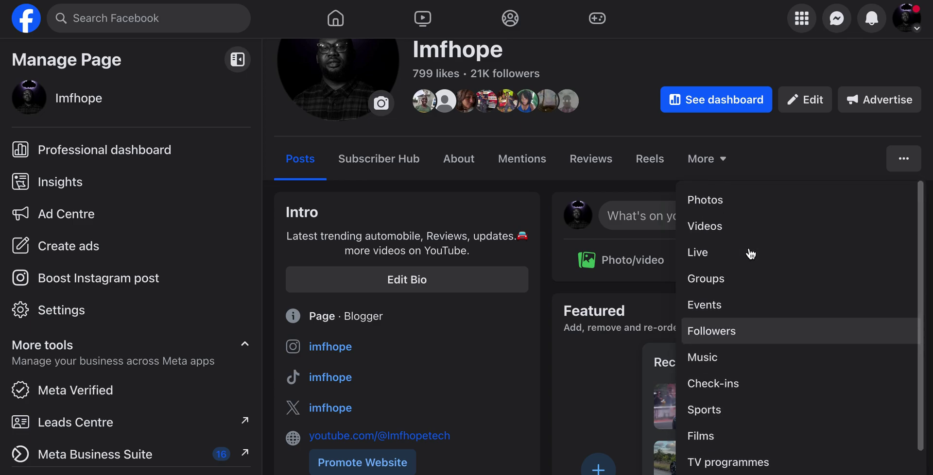
pyautogui.click(663, 188)
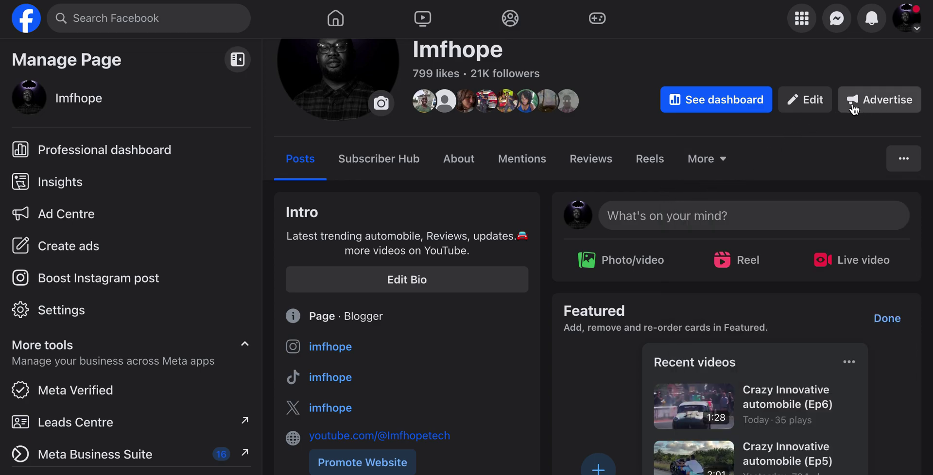
# Open the Imfhope page's '...' extra options menu.
pyautogui.click(901, 165)
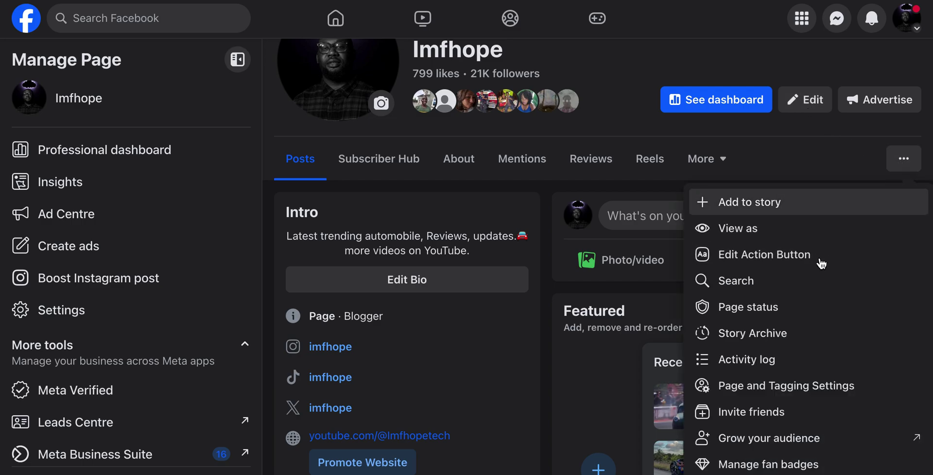
pyautogui.scroll(-2, 806, 415)
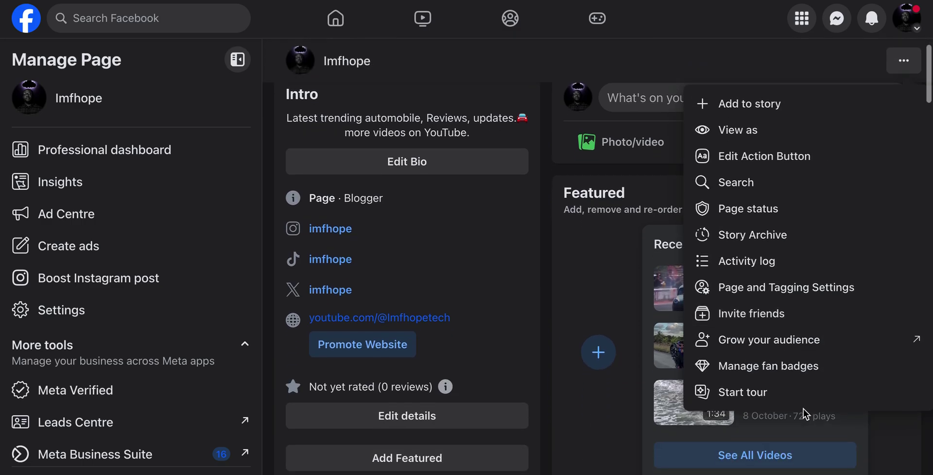
pyautogui.scroll(2, 823, 338)
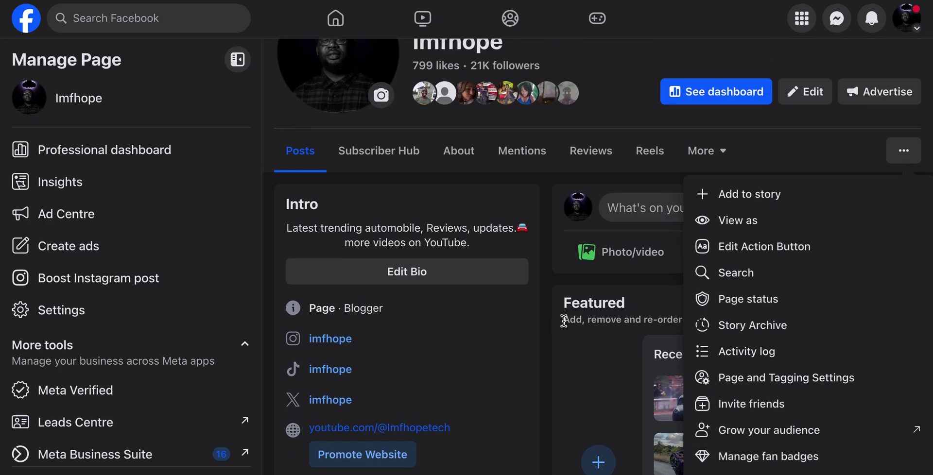
# Close the page options menu and scroll down to the Posts section.
pyautogui.click(586, 329)
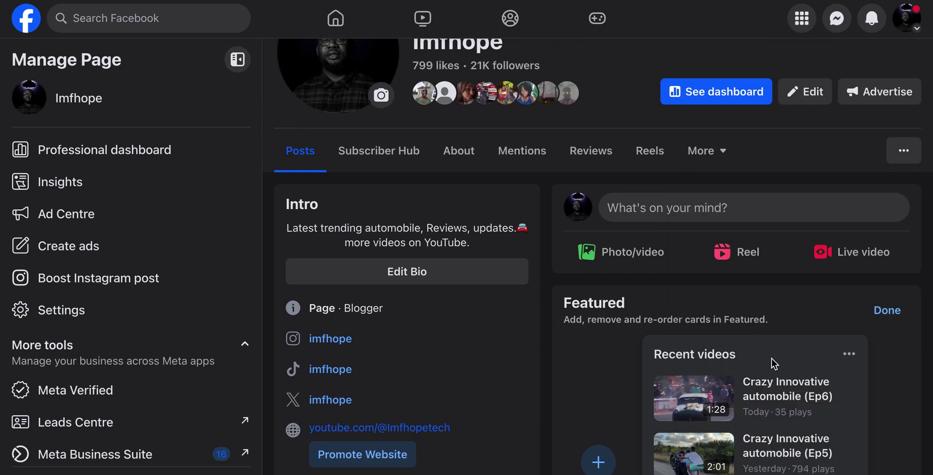
pyautogui.scroll(-5, 771, 359)
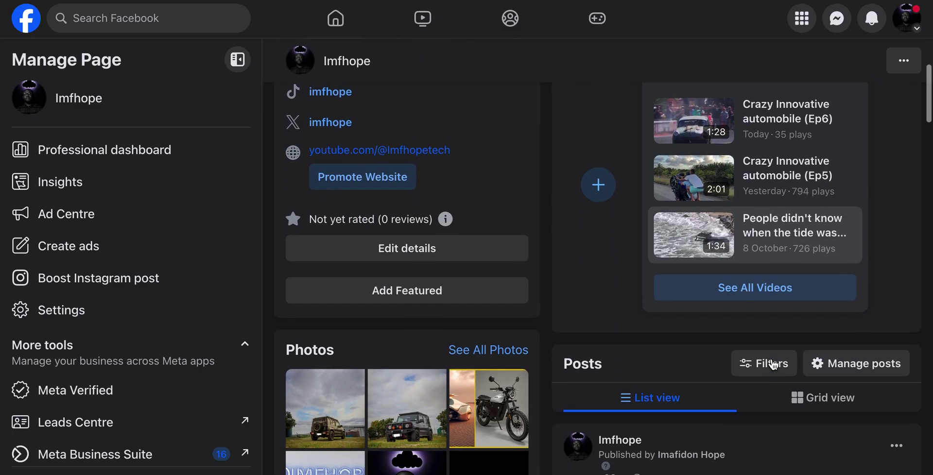
pyautogui.scroll(-1, 773, 366)
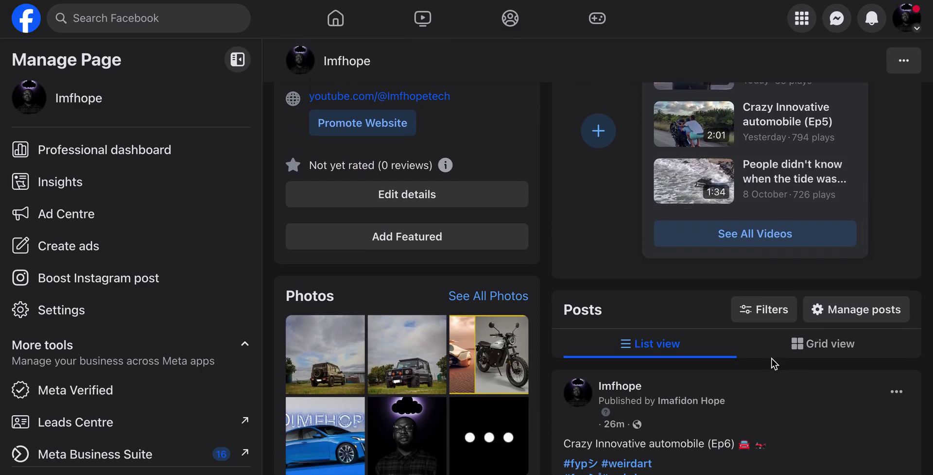
pyautogui.scroll(10, 771, 358)
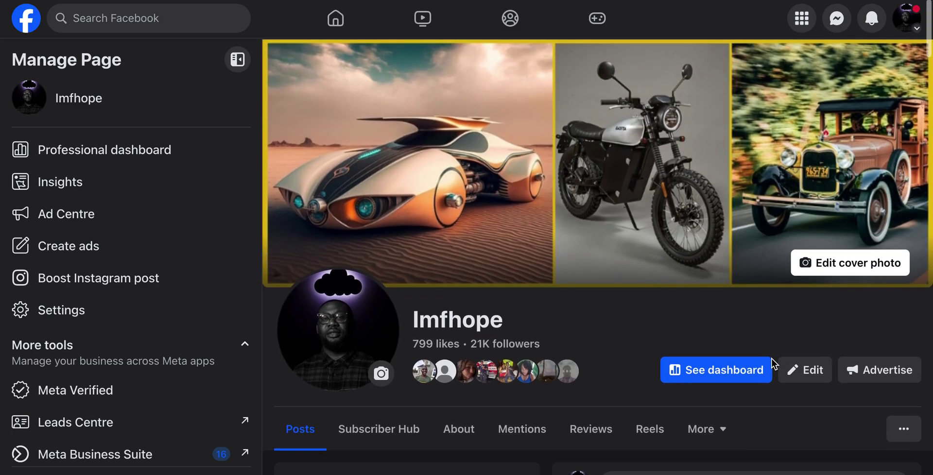
pyautogui.scroll(-3, 773, 364)
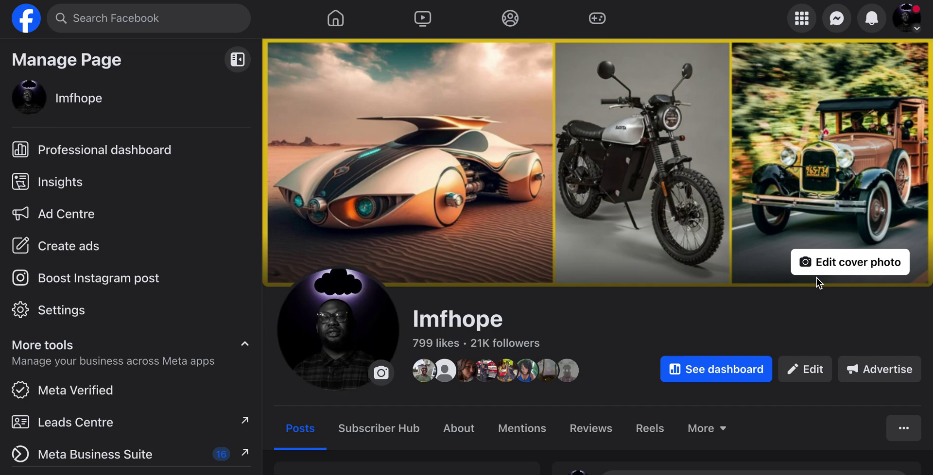
pyautogui.scroll(-10, 817, 278)
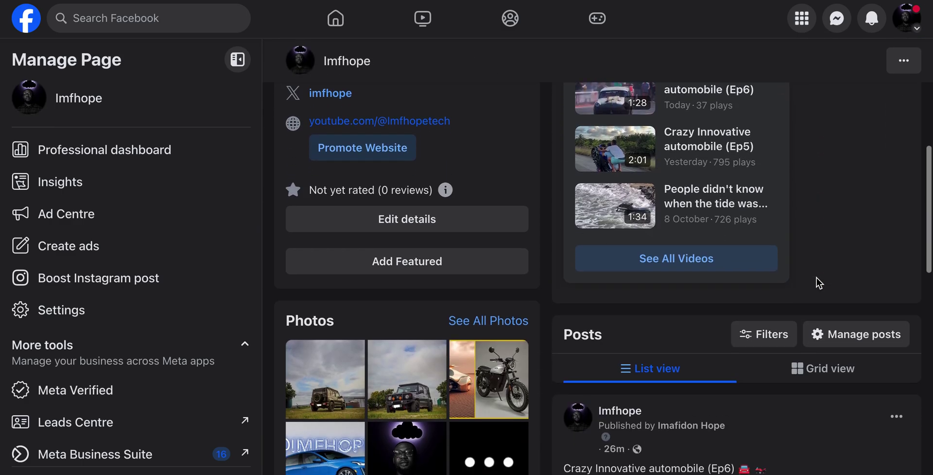
pyautogui.scroll(4, 817, 278)
# Switch the Imfhope page's posts to grid view.
pyautogui.scroll(-5, 817, 278)
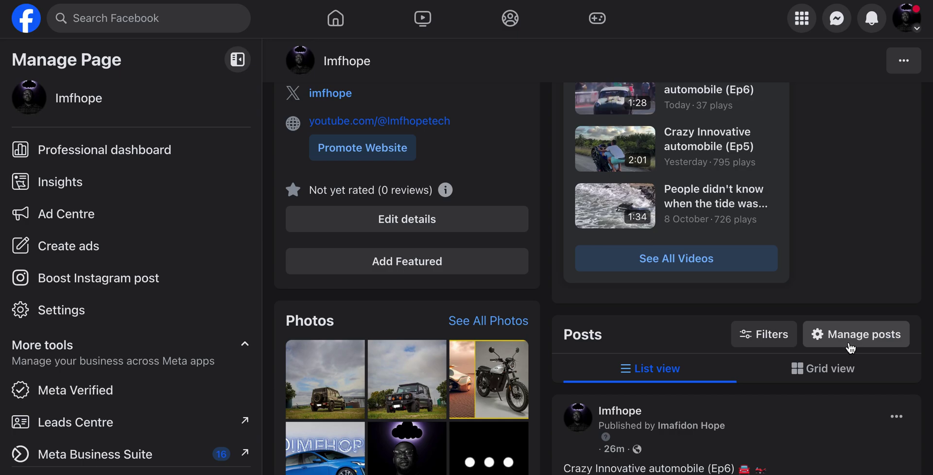
pyautogui.scroll(1, 851, 353)
pyautogui.scroll(-6, 851, 353)
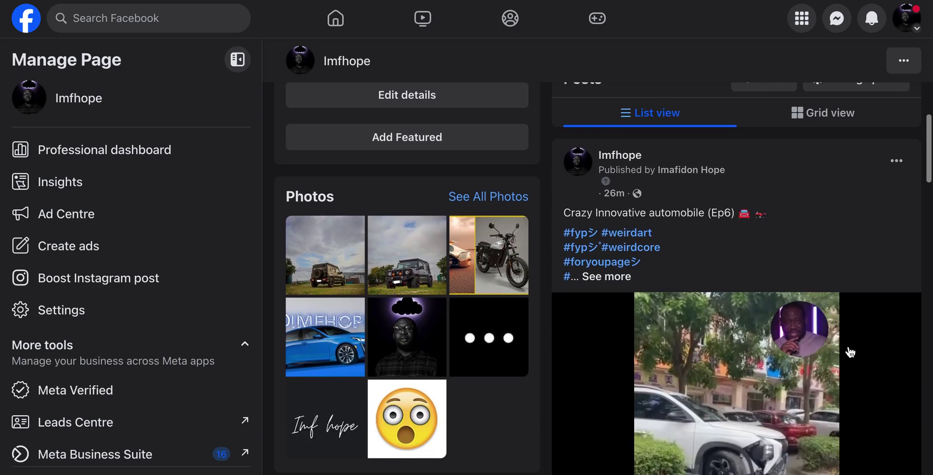
pyautogui.scroll(3, 851, 353)
pyautogui.click(831, 248)
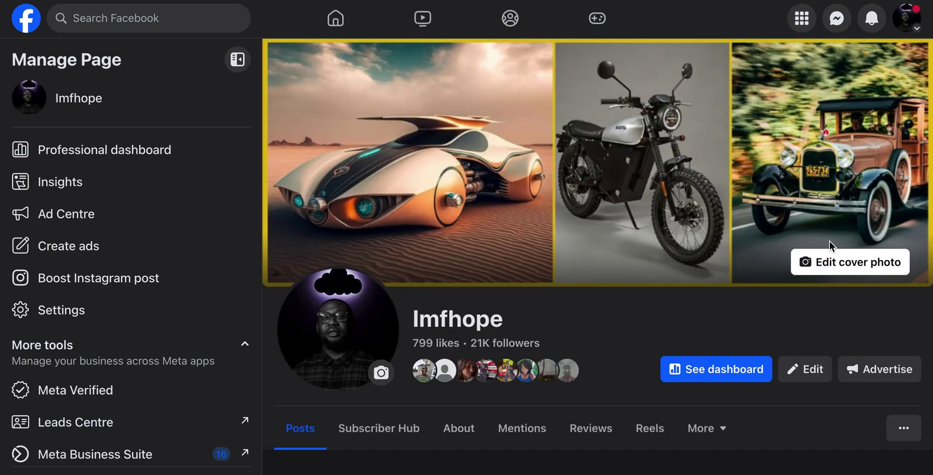
pyautogui.scroll(-10, 831, 248)
pyautogui.scroll(7, 829, 243)
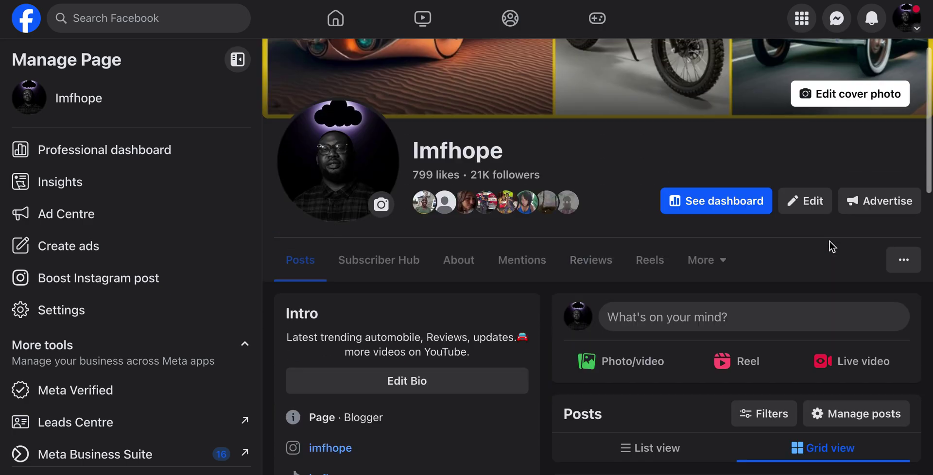
pyautogui.click(868, 415)
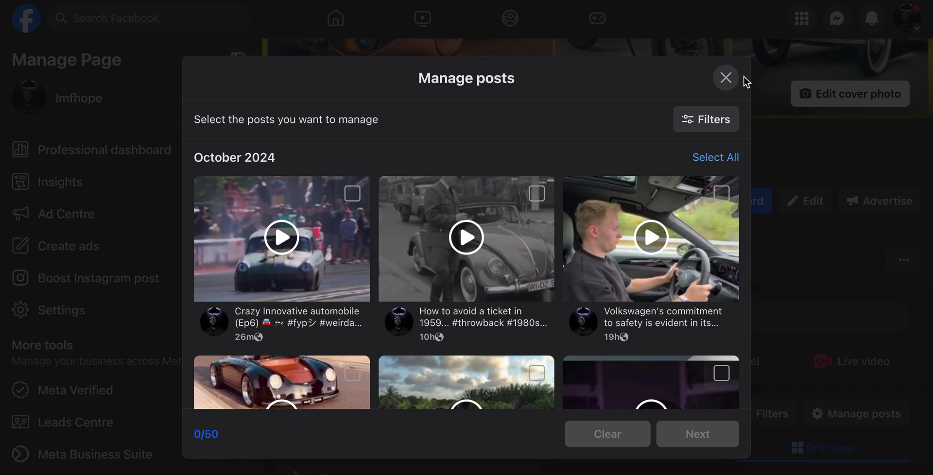
pyautogui.click(727, 78)
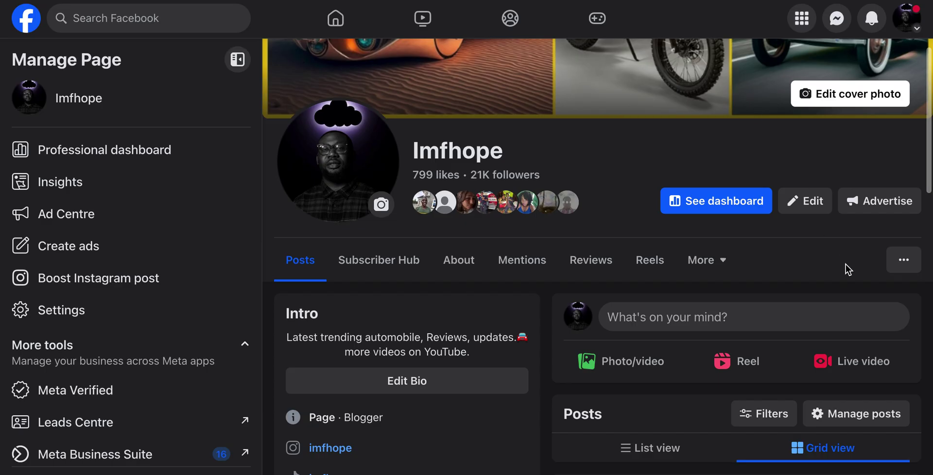
pyautogui.click(901, 259)
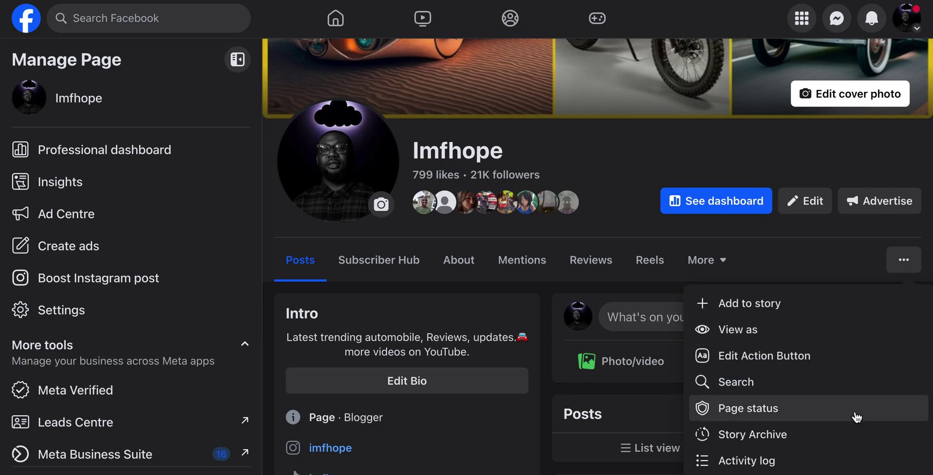
pyautogui.scroll(-3, 854, 417)
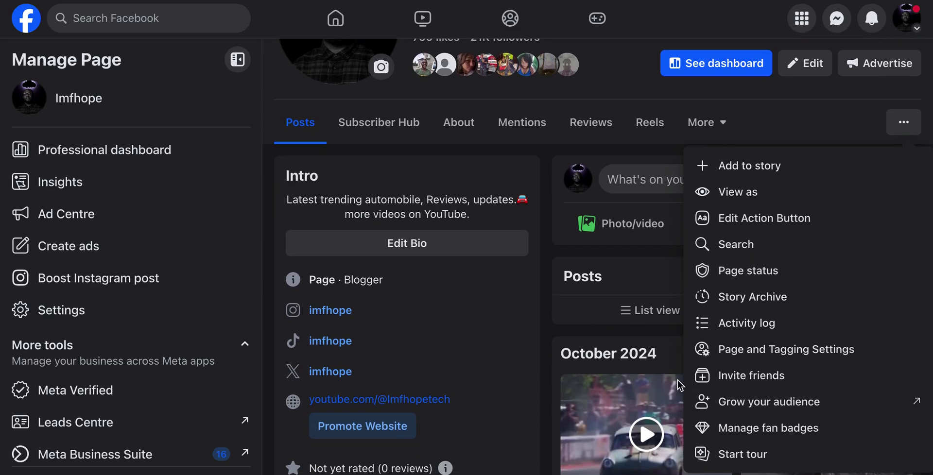
pyautogui.click(552, 356)
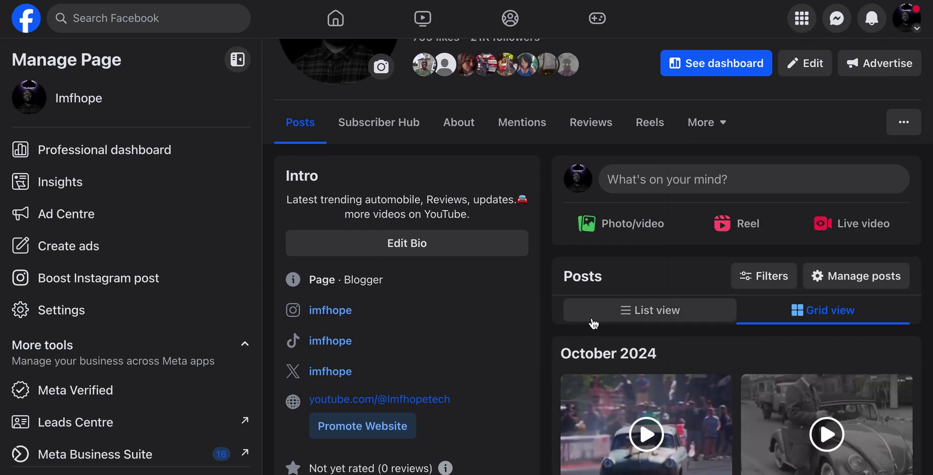
pyautogui.scroll(4, 593, 323)
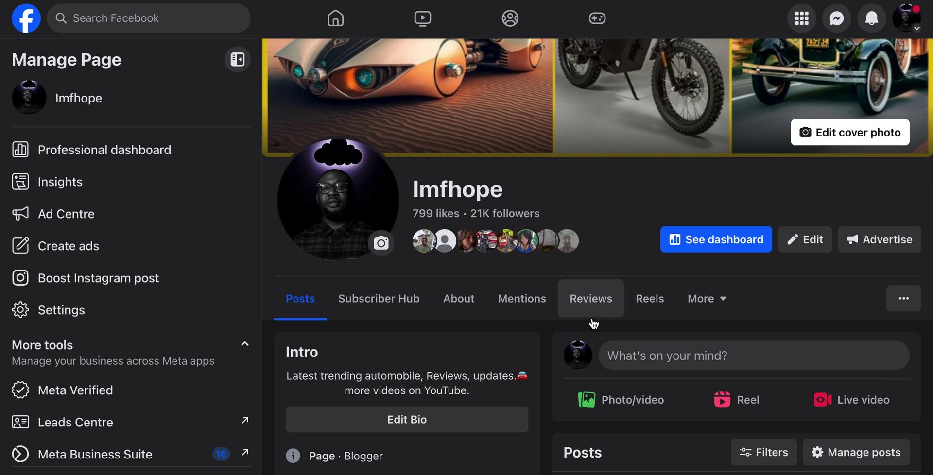
pyautogui.scroll(-15, 593, 323)
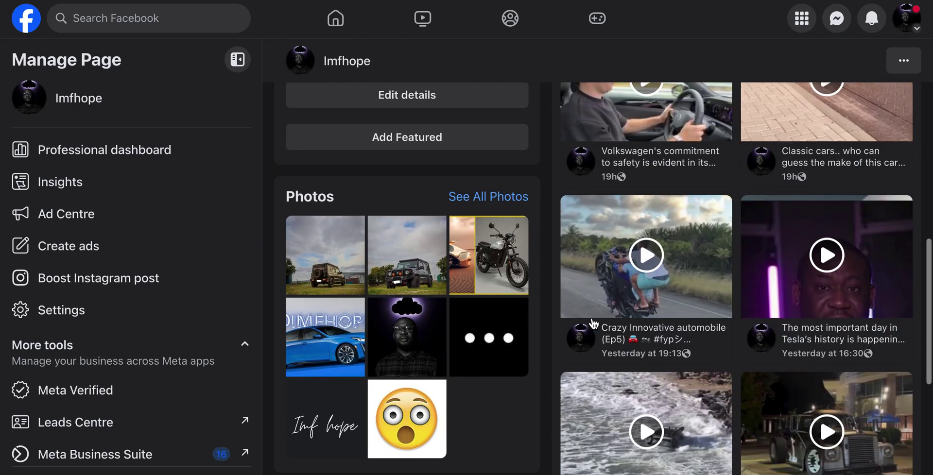
pyautogui.scroll(-2, 594, 324)
pyautogui.scroll(10, 516, 307)
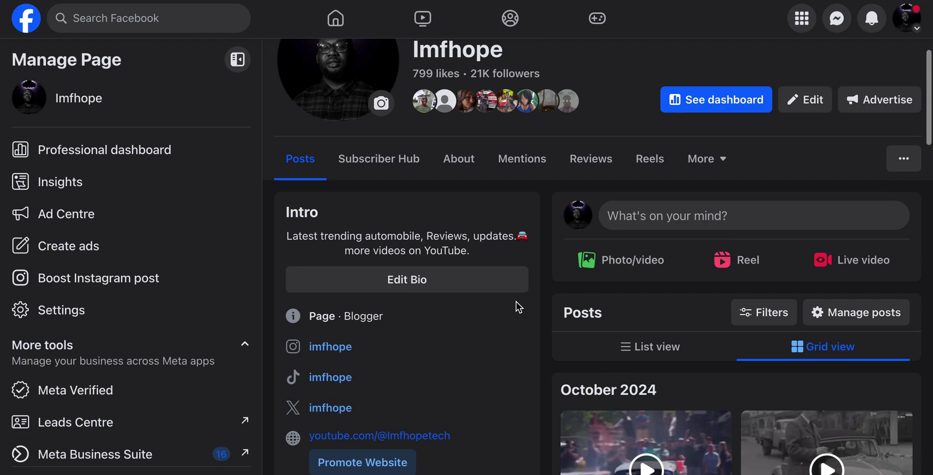
pyautogui.scroll(-3, 722, 357)
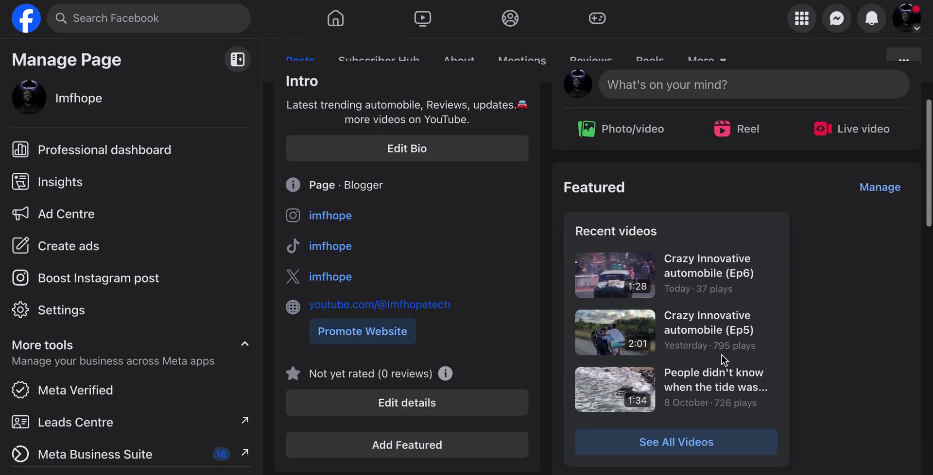
# Open the Featured section for editing with Manage.
pyautogui.click(876, 161)
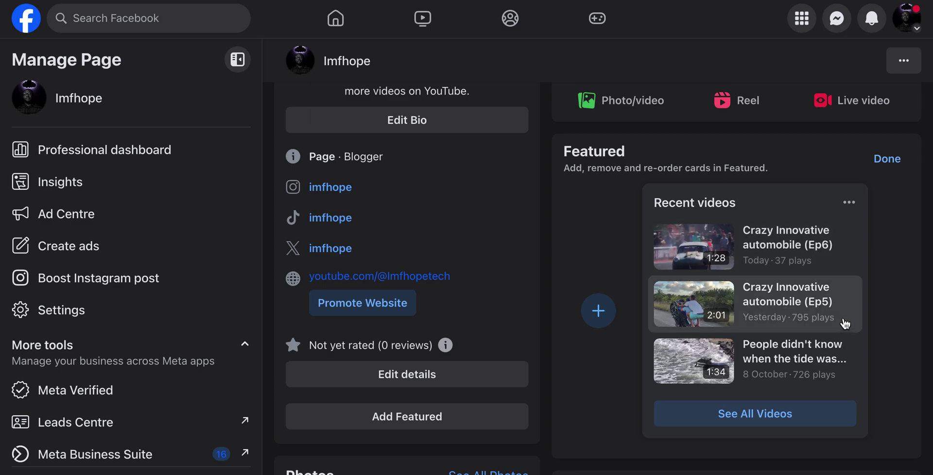
pyautogui.scroll(-3, 846, 324)
pyautogui.scroll(2, 845, 323)
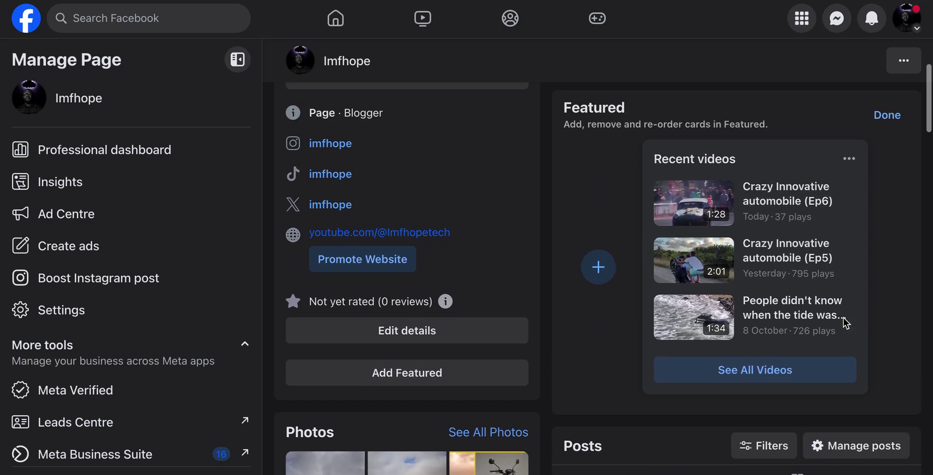
# Browse the Manage featured items dialog and close it without pinning anything.
pyautogui.click(599, 269)
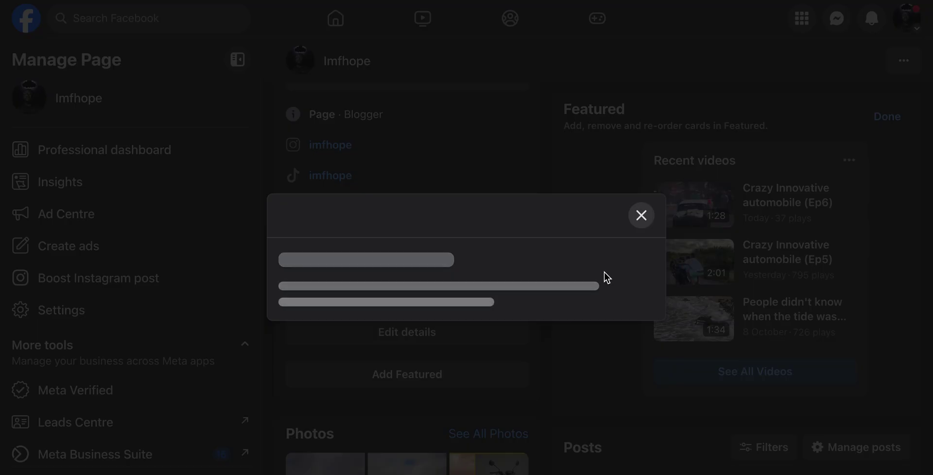
pyautogui.scroll(-2, 594, 292)
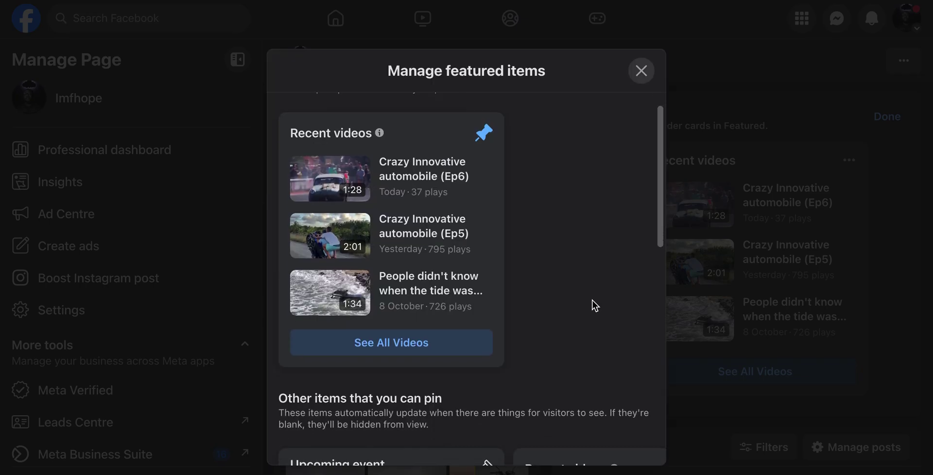
pyautogui.scroll(2, 592, 301)
pyautogui.scroll(-6, 592, 300)
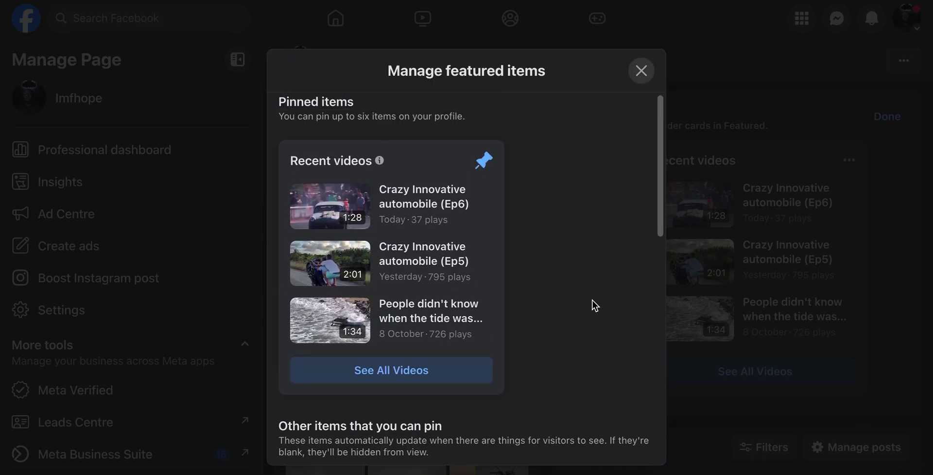
pyautogui.scroll(-2, 592, 307)
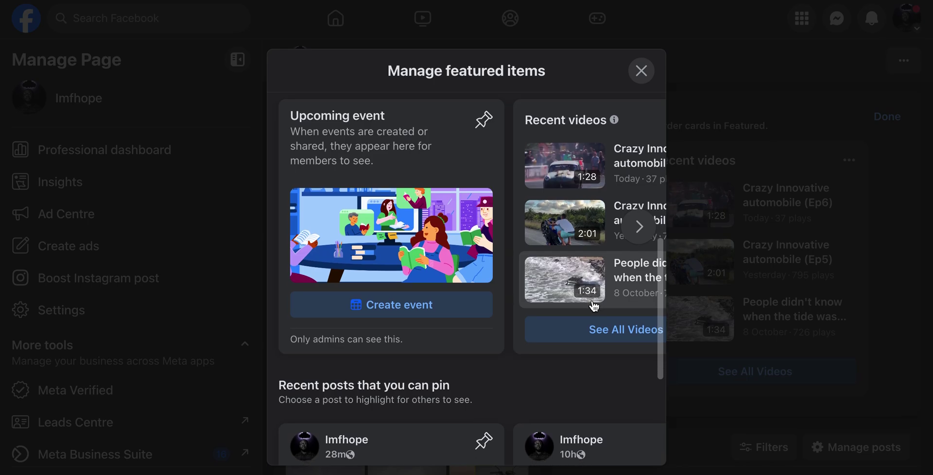
pyautogui.hscroll(3, 594, 306)
pyautogui.hscroll(2, 594, 306)
pyautogui.hscroll(-5, 594, 306)
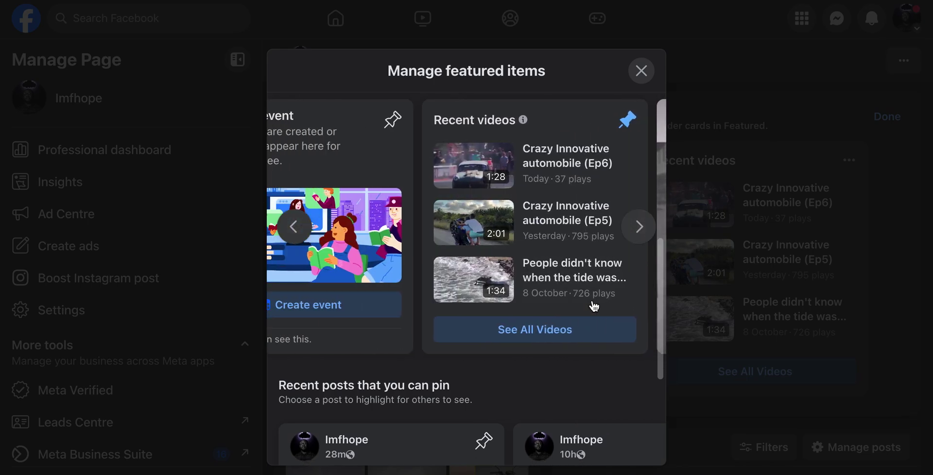
pyautogui.scroll(-5, 594, 306)
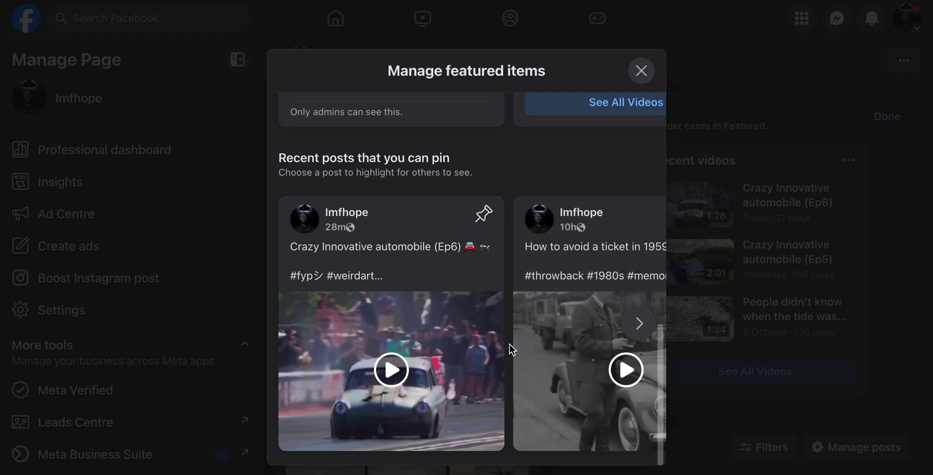
pyautogui.hscroll(10, 511, 350)
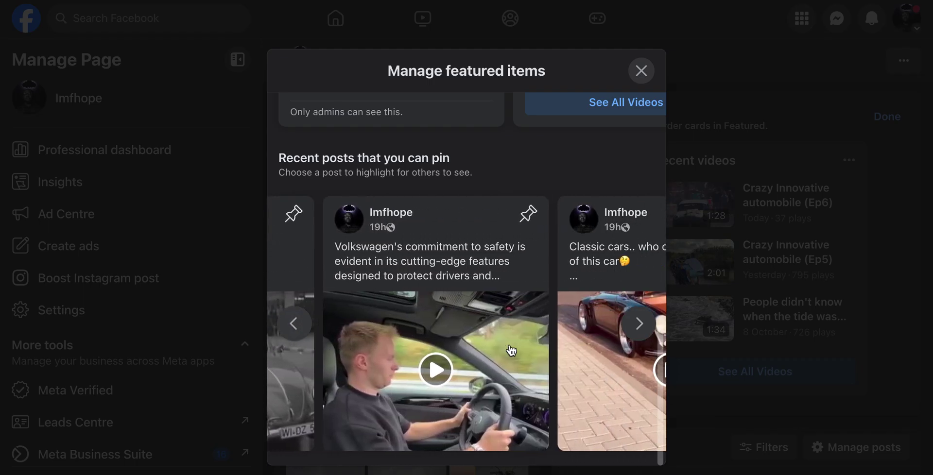
pyautogui.hscroll(2, 511, 350)
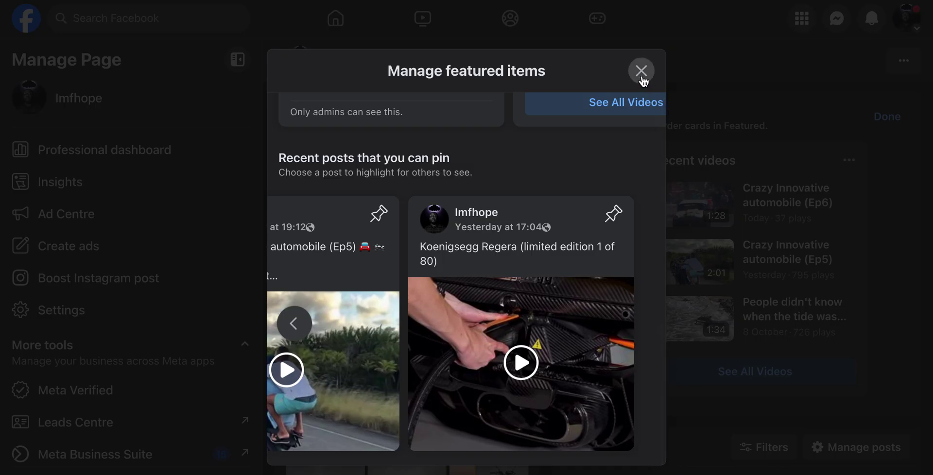
pyautogui.click(642, 74)
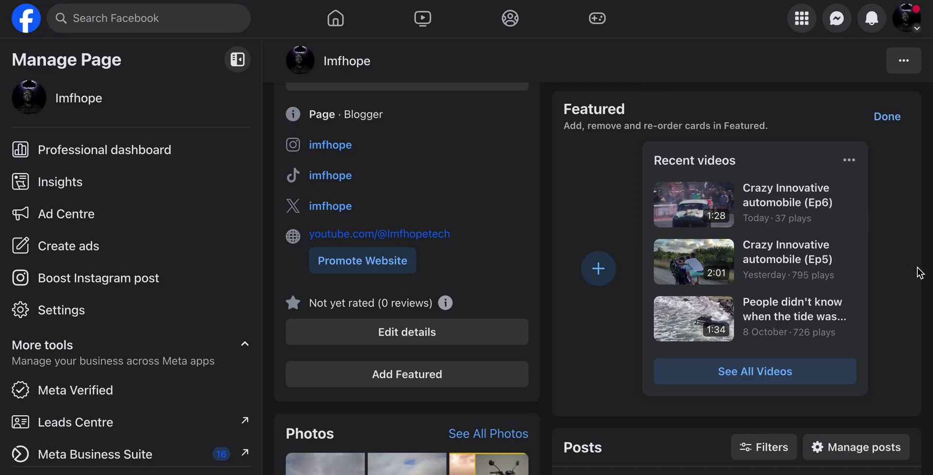